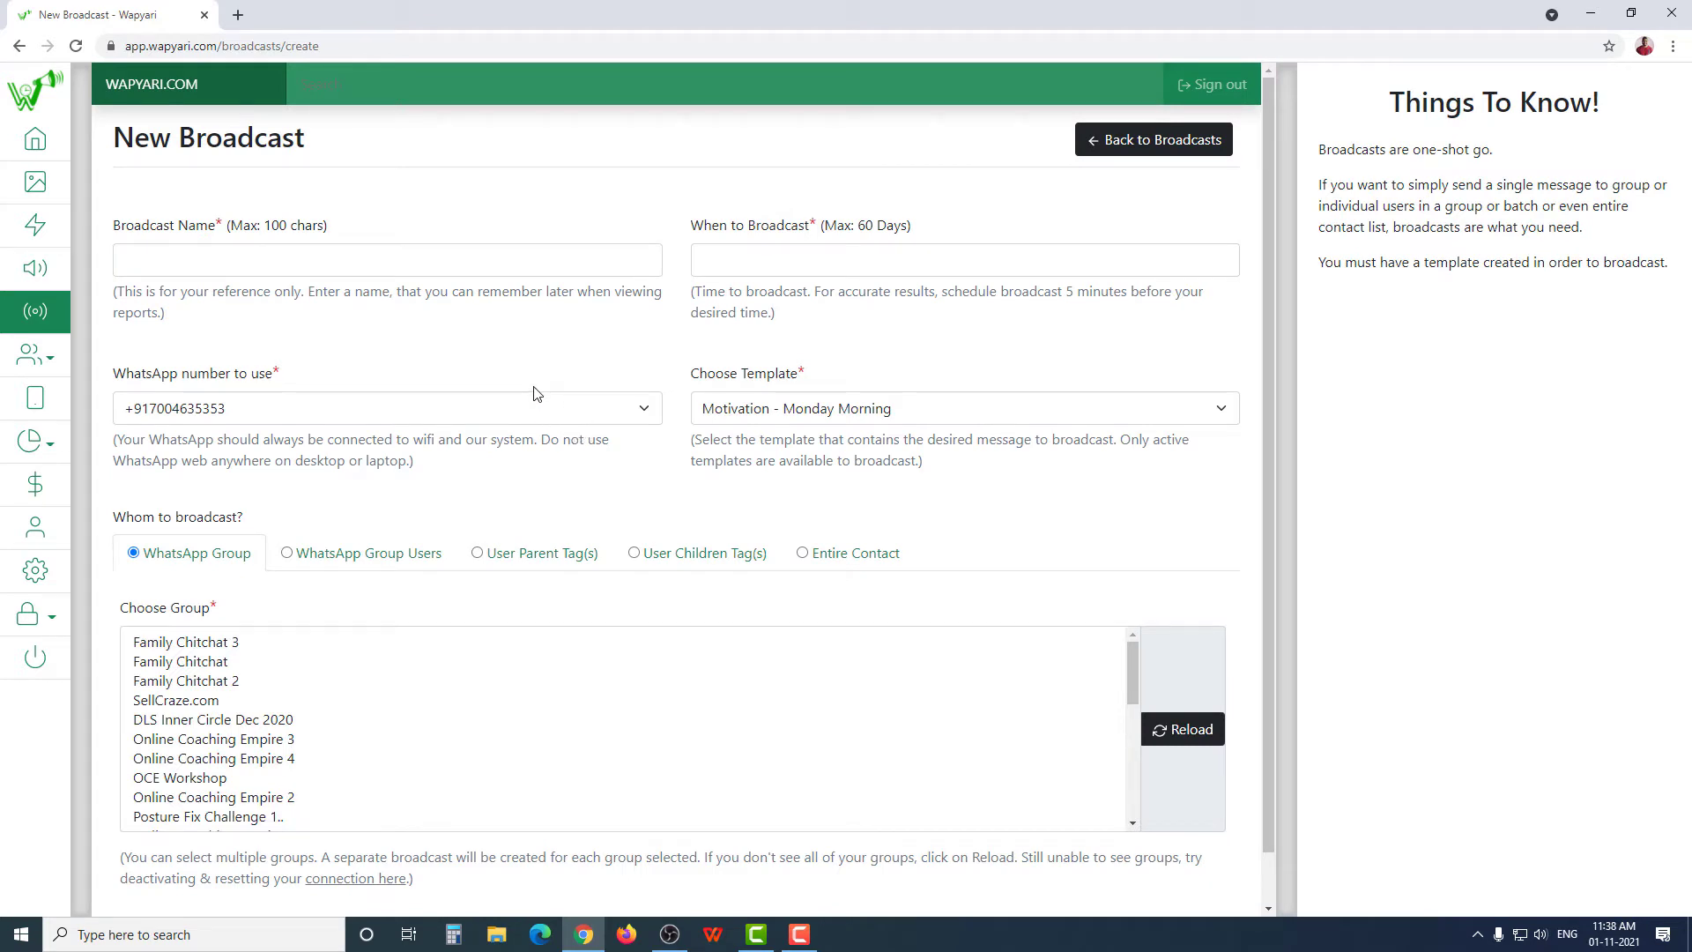
{"action": "scroll", "coordinate": [535, 394], "scroll_direction": "down", "scroll_amount": 1}
{"action": "scroll", "coordinate": [368, 295], "scroll_direction": "up", "scroll_amount": 1}
{"action": "left_click", "coordinate": [408, 259]}
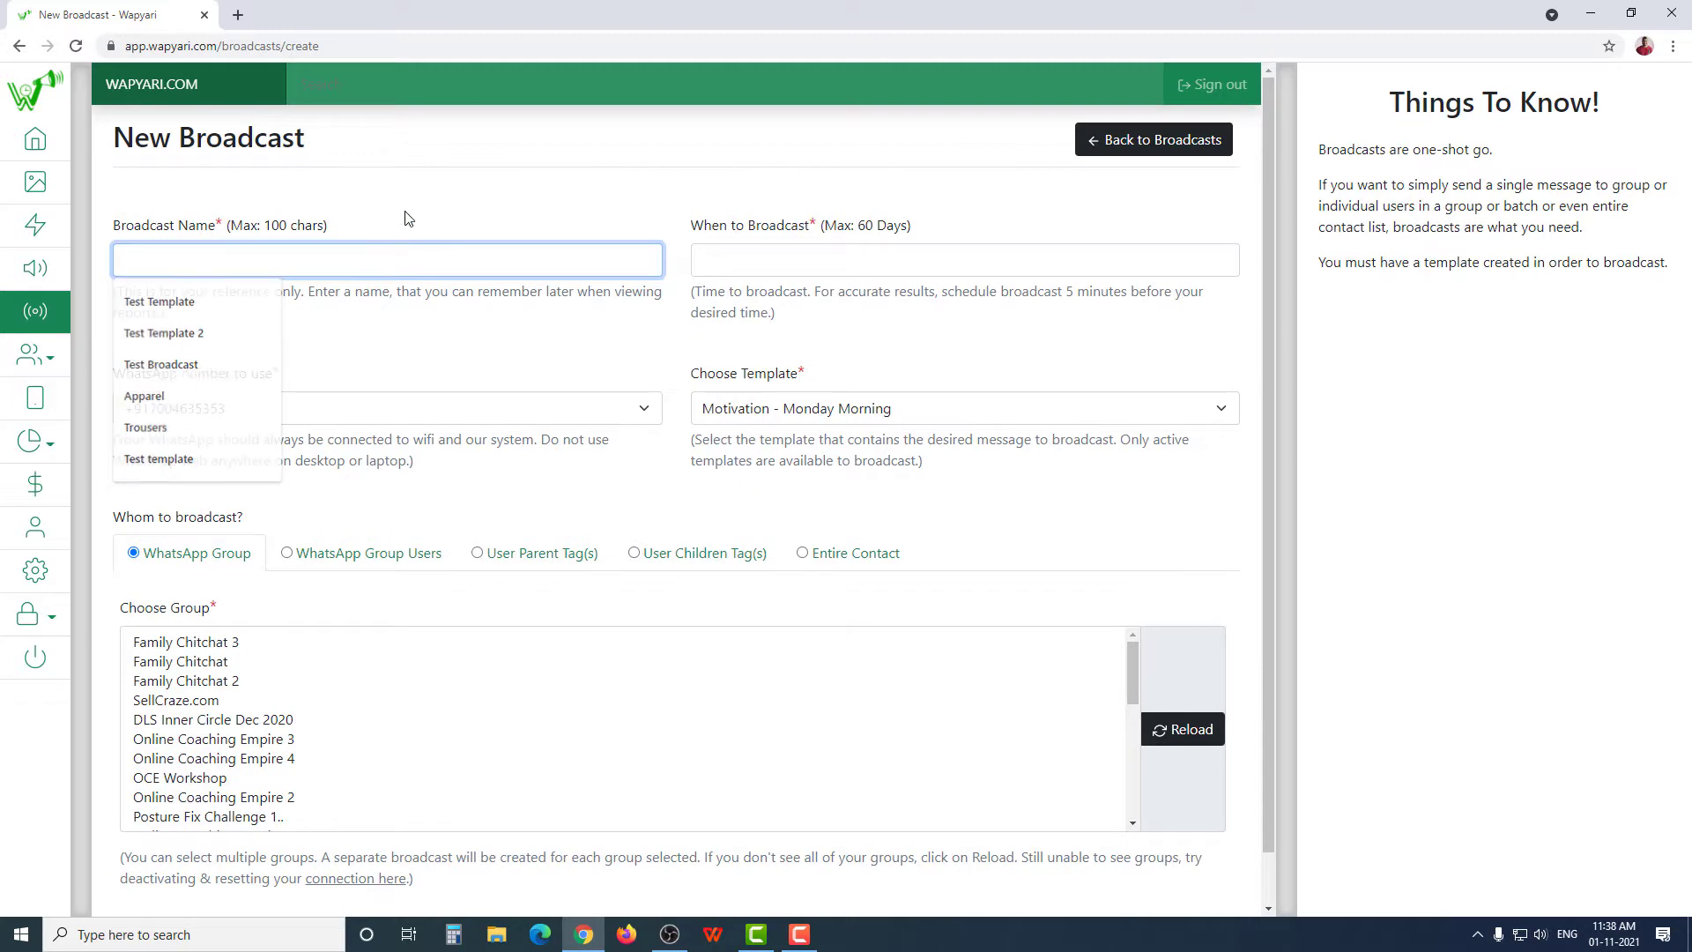
{"action": "left_click", "coordinate": [408, 218]}
{"action": "left_click", "coordinate": [386, 264]}
{"action": "left_click", "coordinate": [420, 221]}
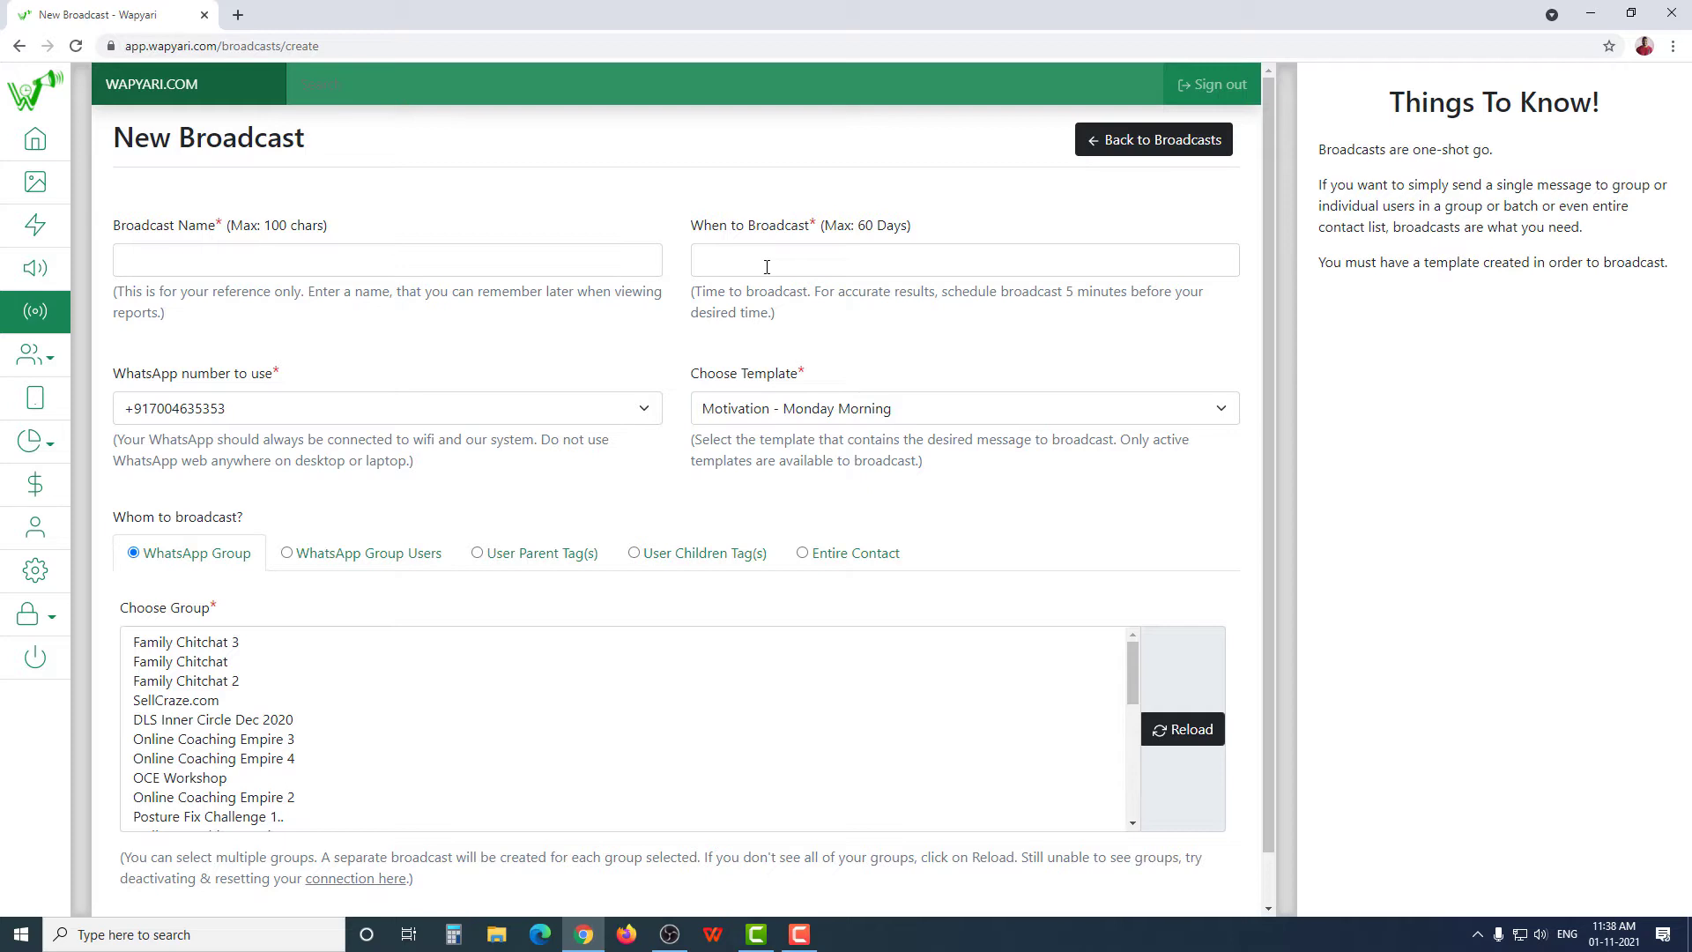
Schedule the broadcast for 25 December 2021.
{"action": "left_click", "coordinate": [767, 267]}
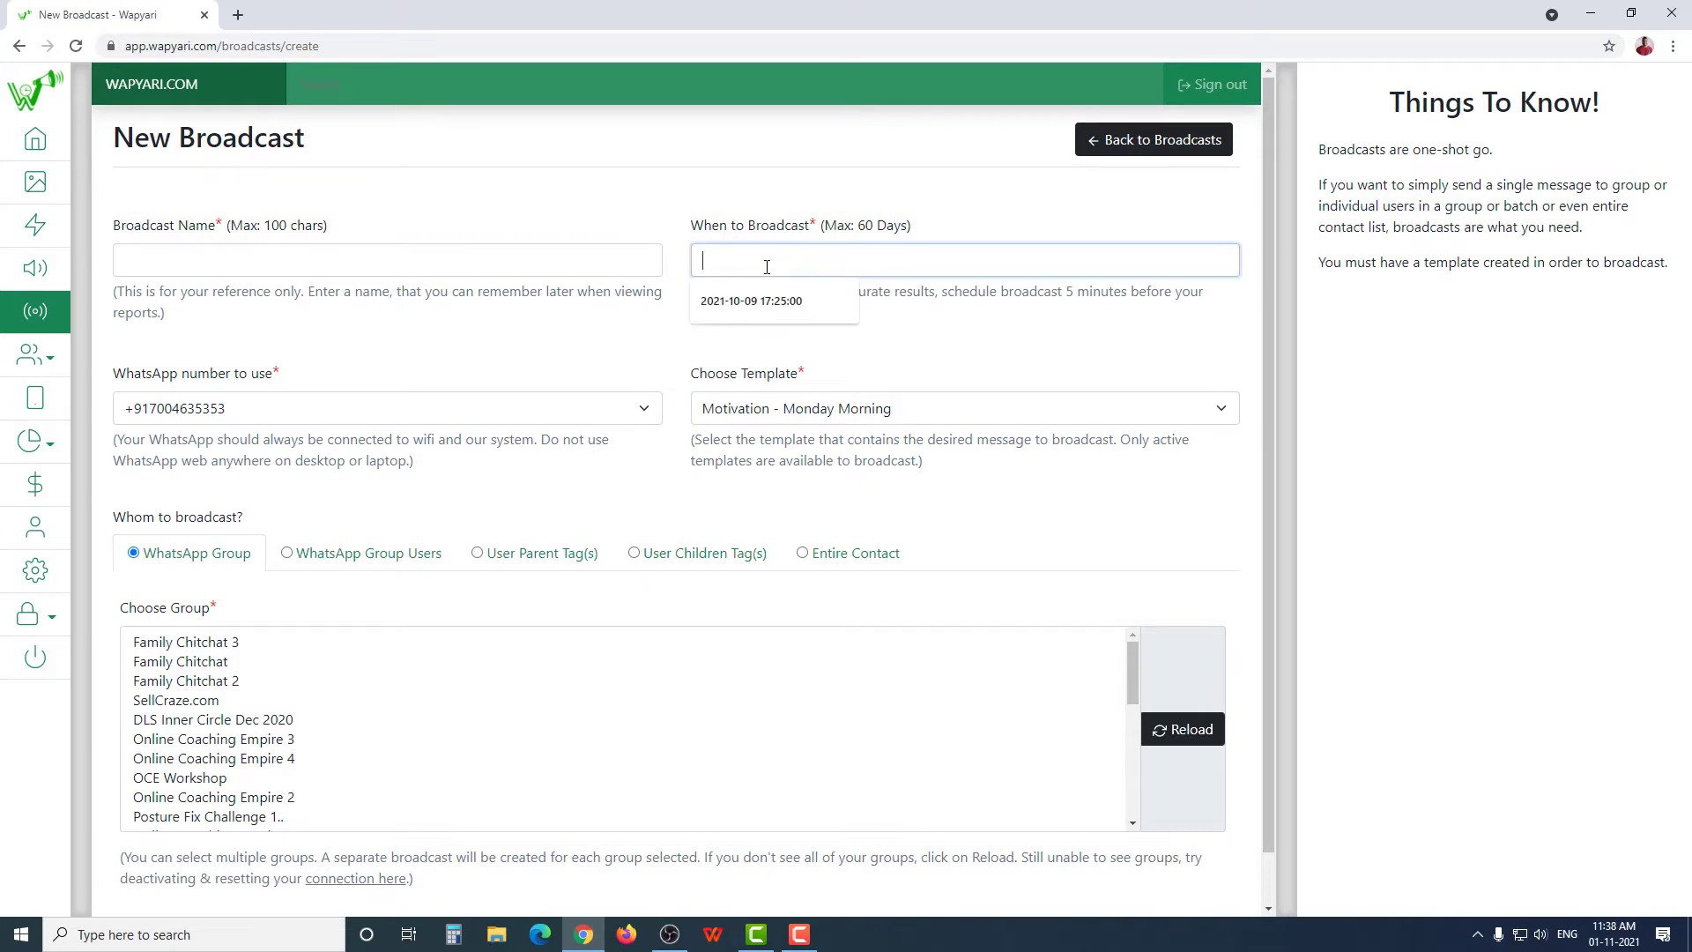
{"action": "left_click", "coordinate": [958, 199]}
{"action": "left_click", "coordinate": [1017, 252]}
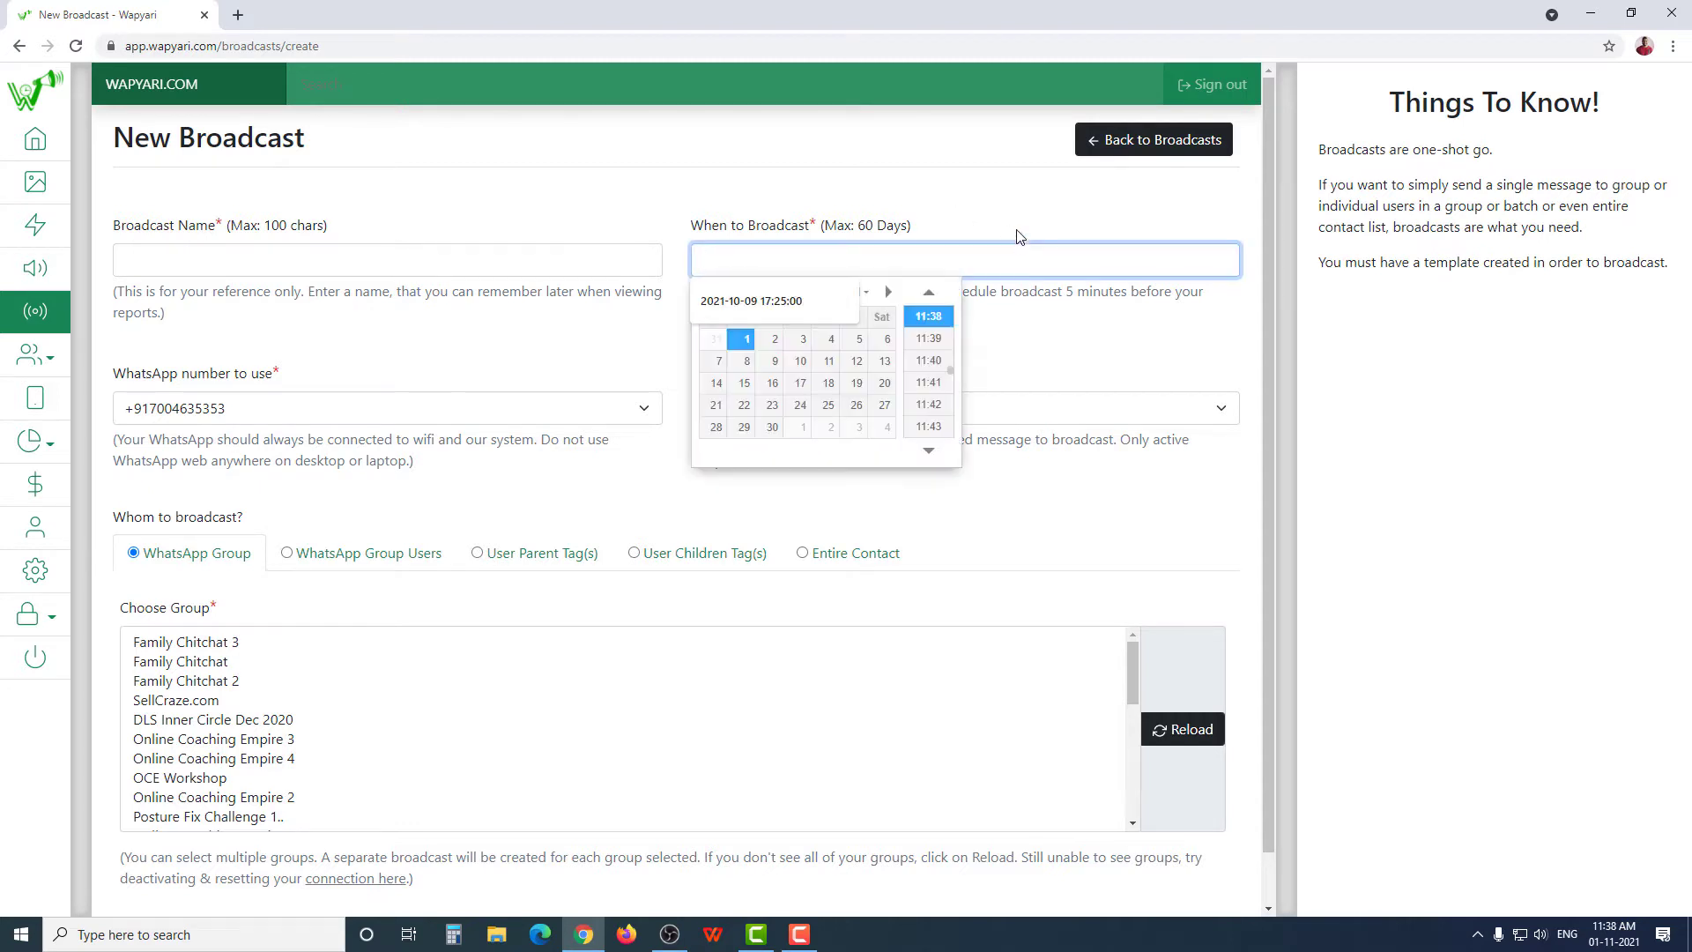
{"action": "left_click", "coordinate": [1023, 236]}
{"action": "left_click", "coordinate": [1005, 253]}
{"action": "left_click", "coordinate": [888, 292]}
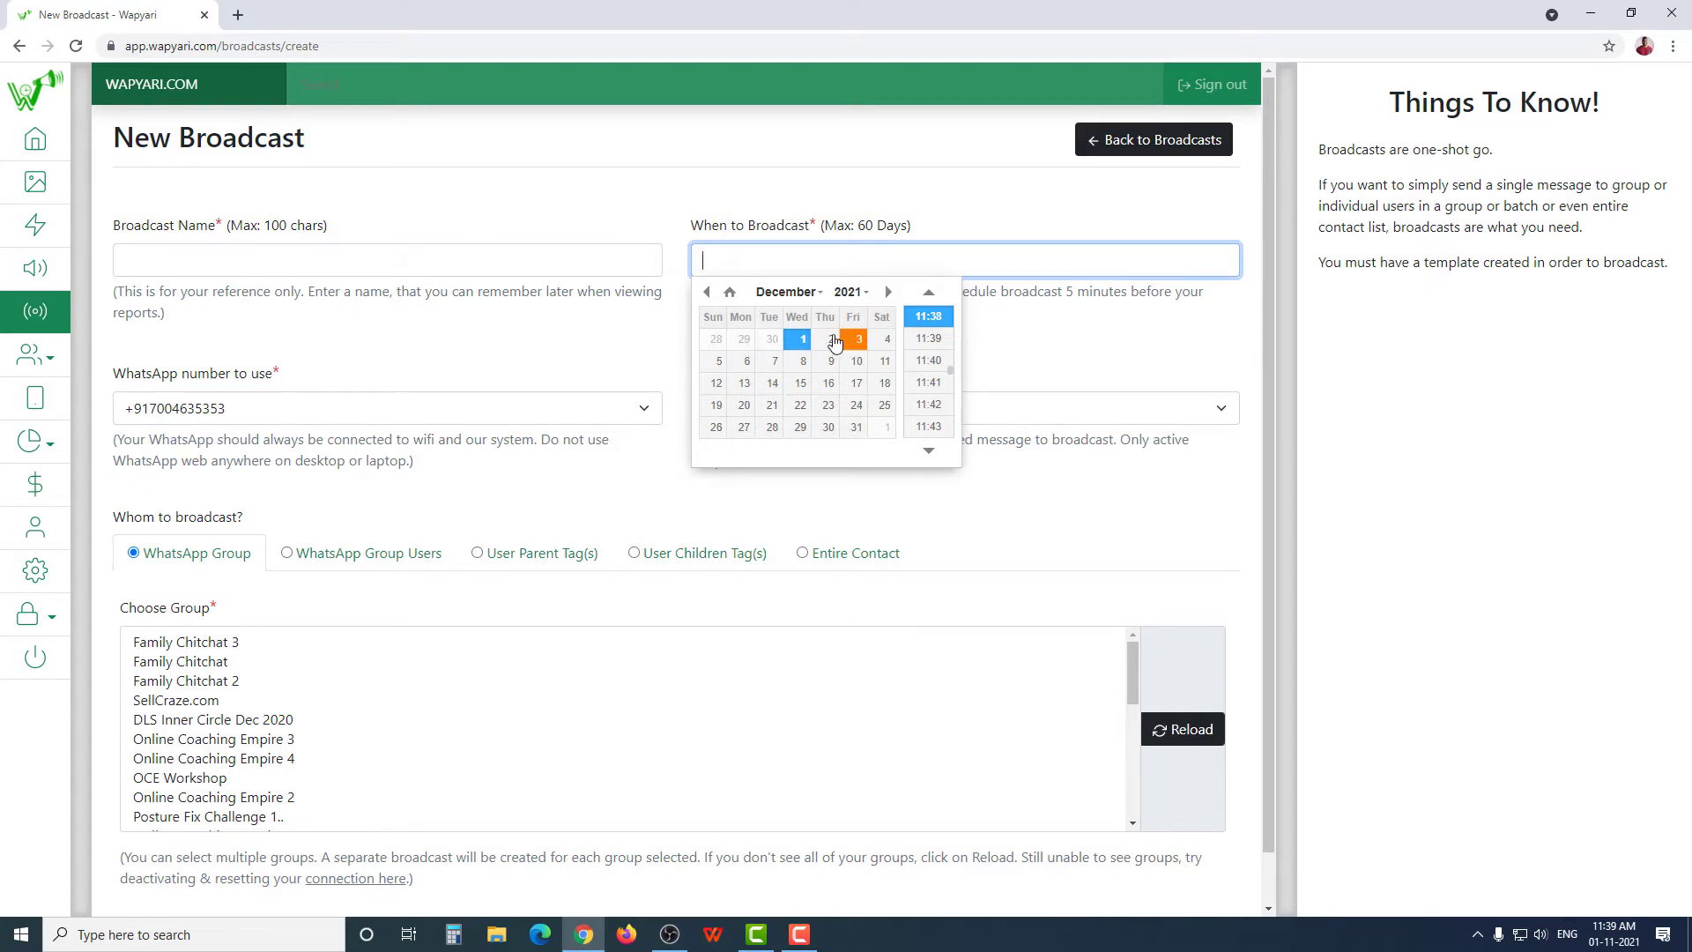
{"action": "left_click", "coordinate": [883, 407]}
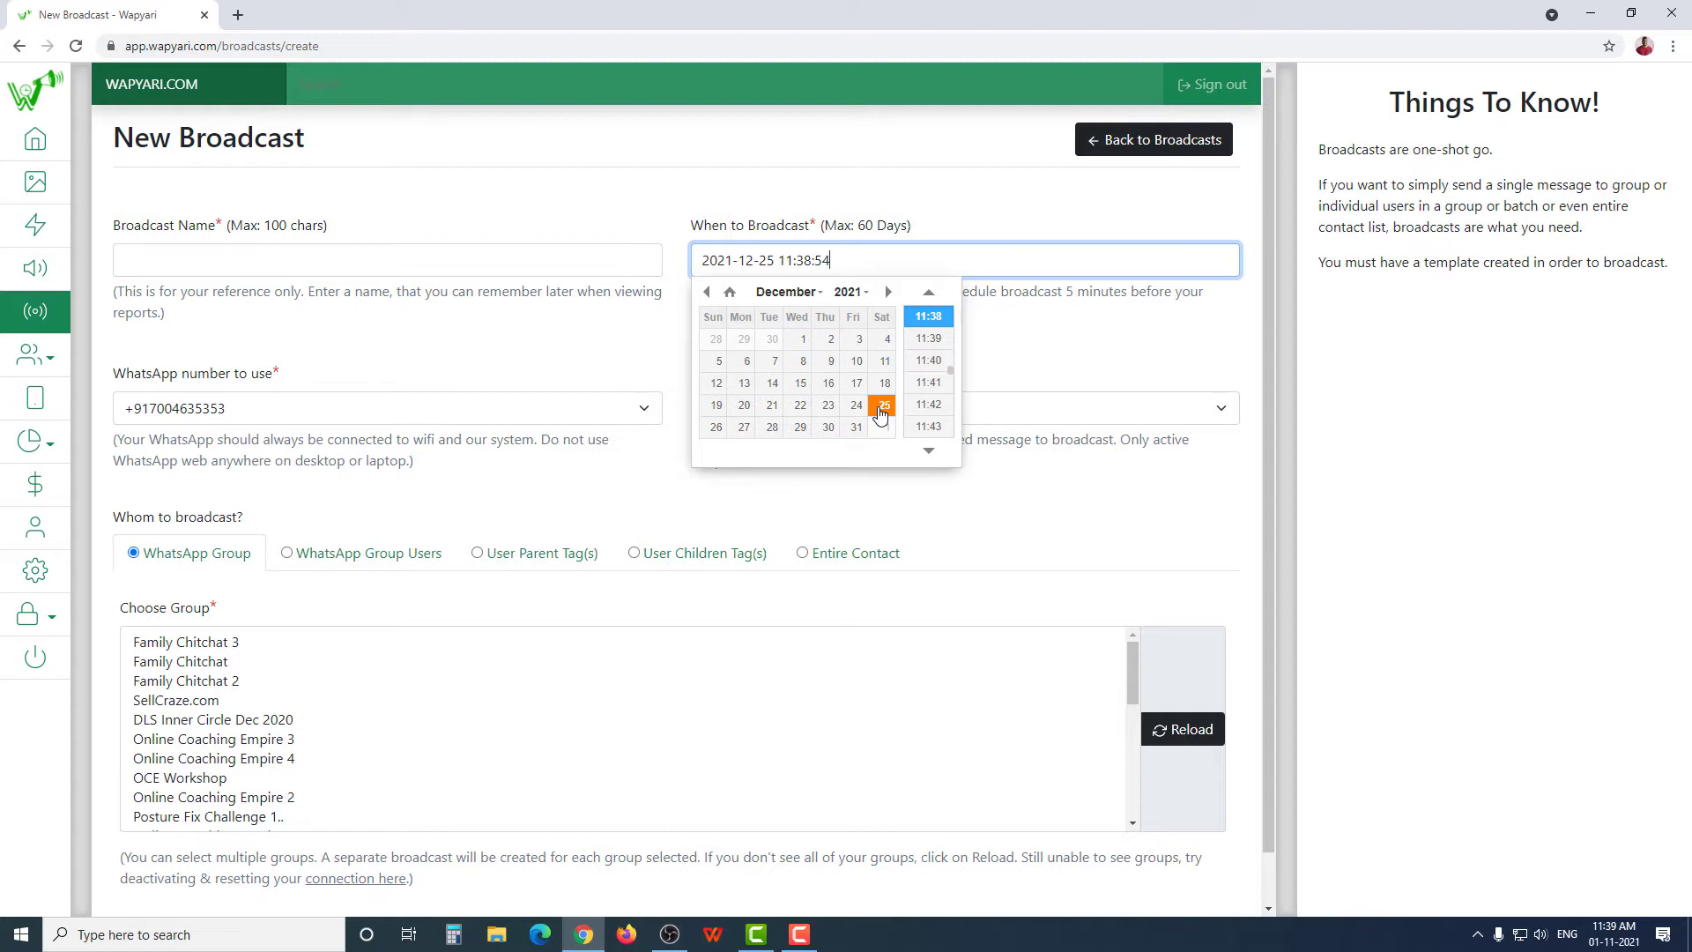
Set the broadcast time on the chosen date to midnight, 00:00:00, including the seconds.
{"action": "scroll", "coordinate": [926, 383], "scroll_direction": "up", "scroll_amount": 4}
{"action": "scroll", "coordinate": [926, 385], "scroll_direction": "up", "scroll_amount": 2}
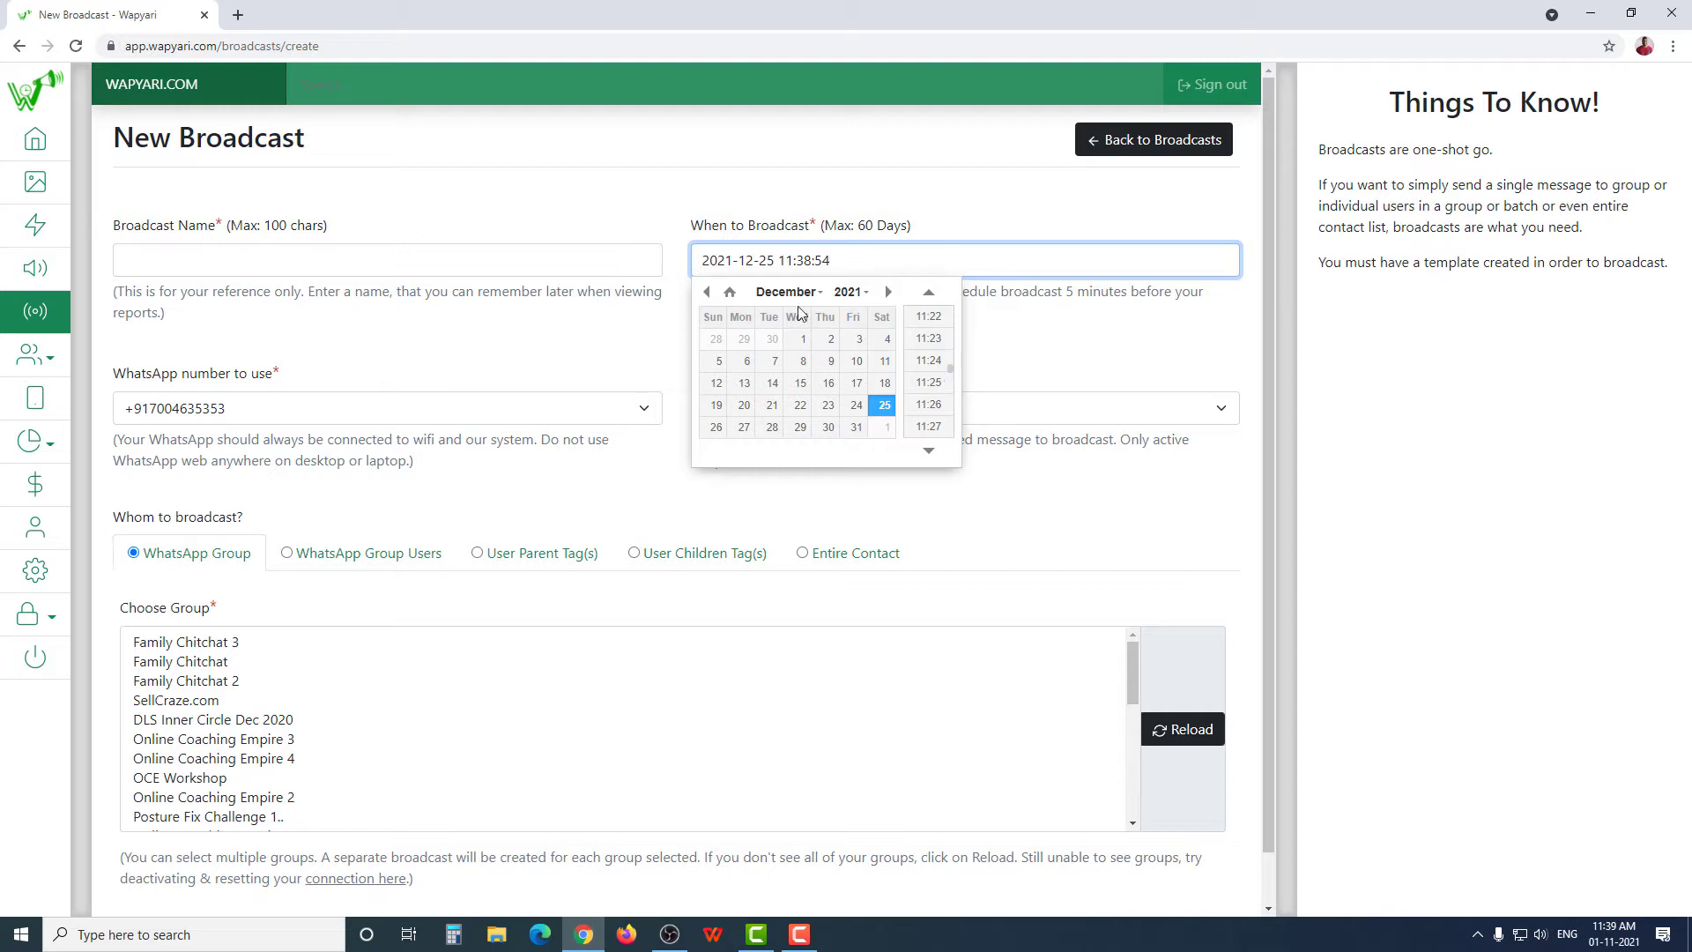
{"action": "scroll", "coordinate": [934, 414], "scroll_direction": "up", "scroll_amount": 5}
{"action": "left_click_drag", "start_coordinate": [951, 367], "coordinate": [953, 316]}
{"action": "left_click", "coordinate": [927, 316]}
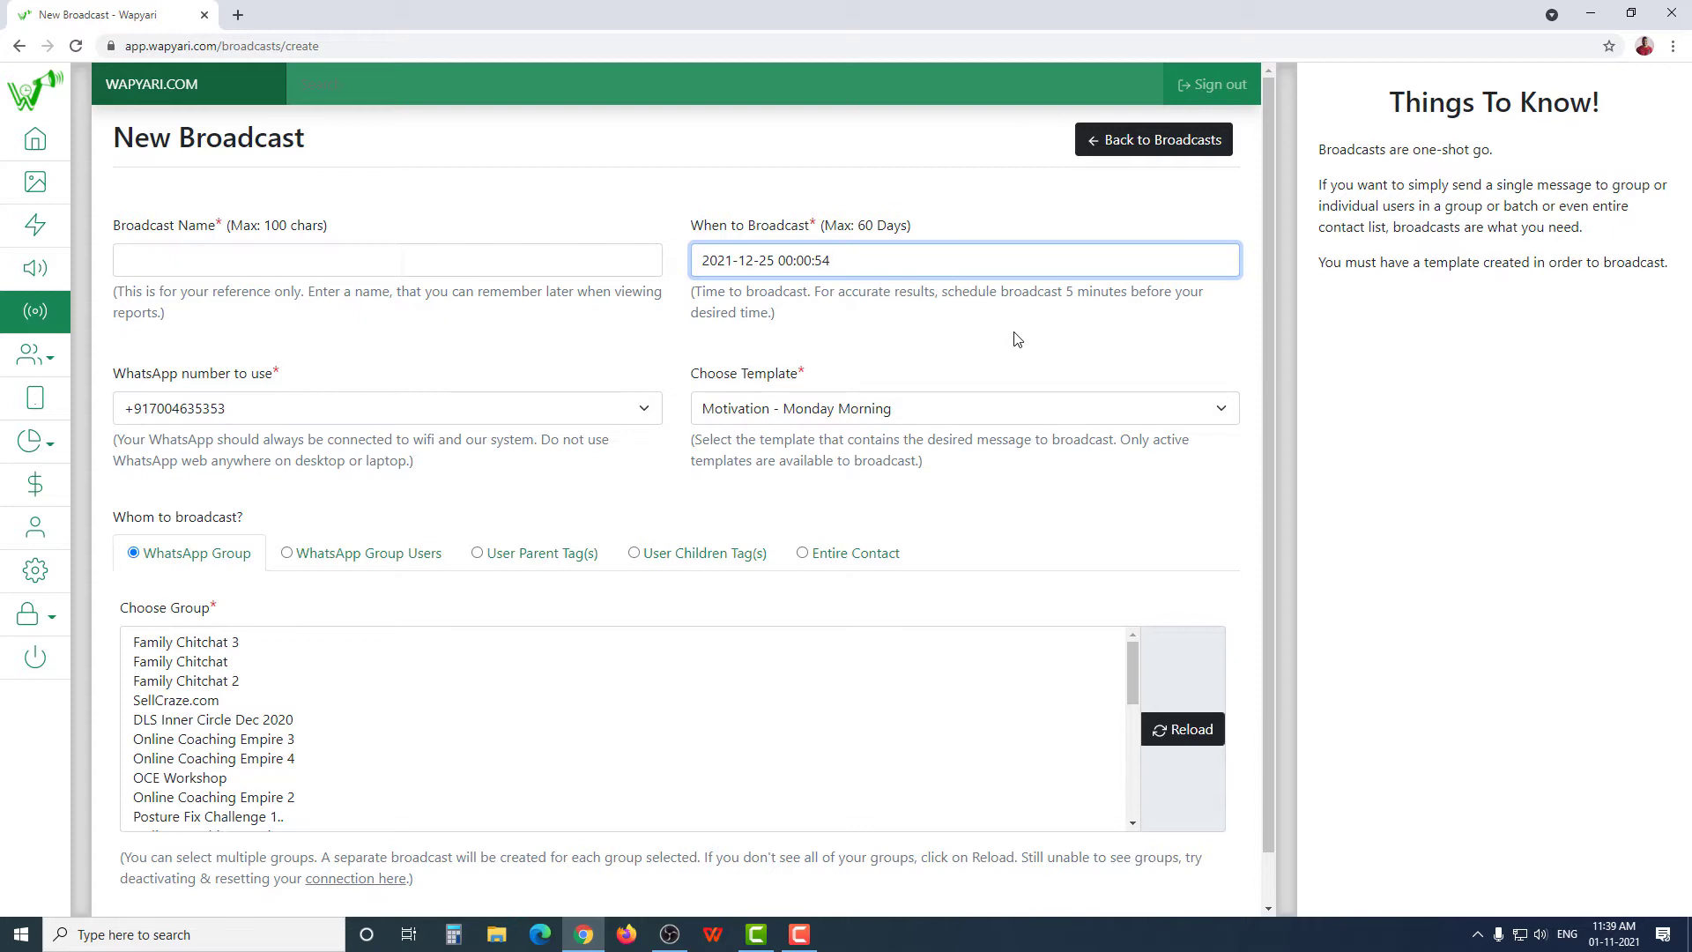
{"action": "key", "text": "BackSpace"}
{"action": "key", "text": "BackSpace"}
{"action": "type", "text": "00"}
{"action": "left_click", "coordinate": [1003, 343]}
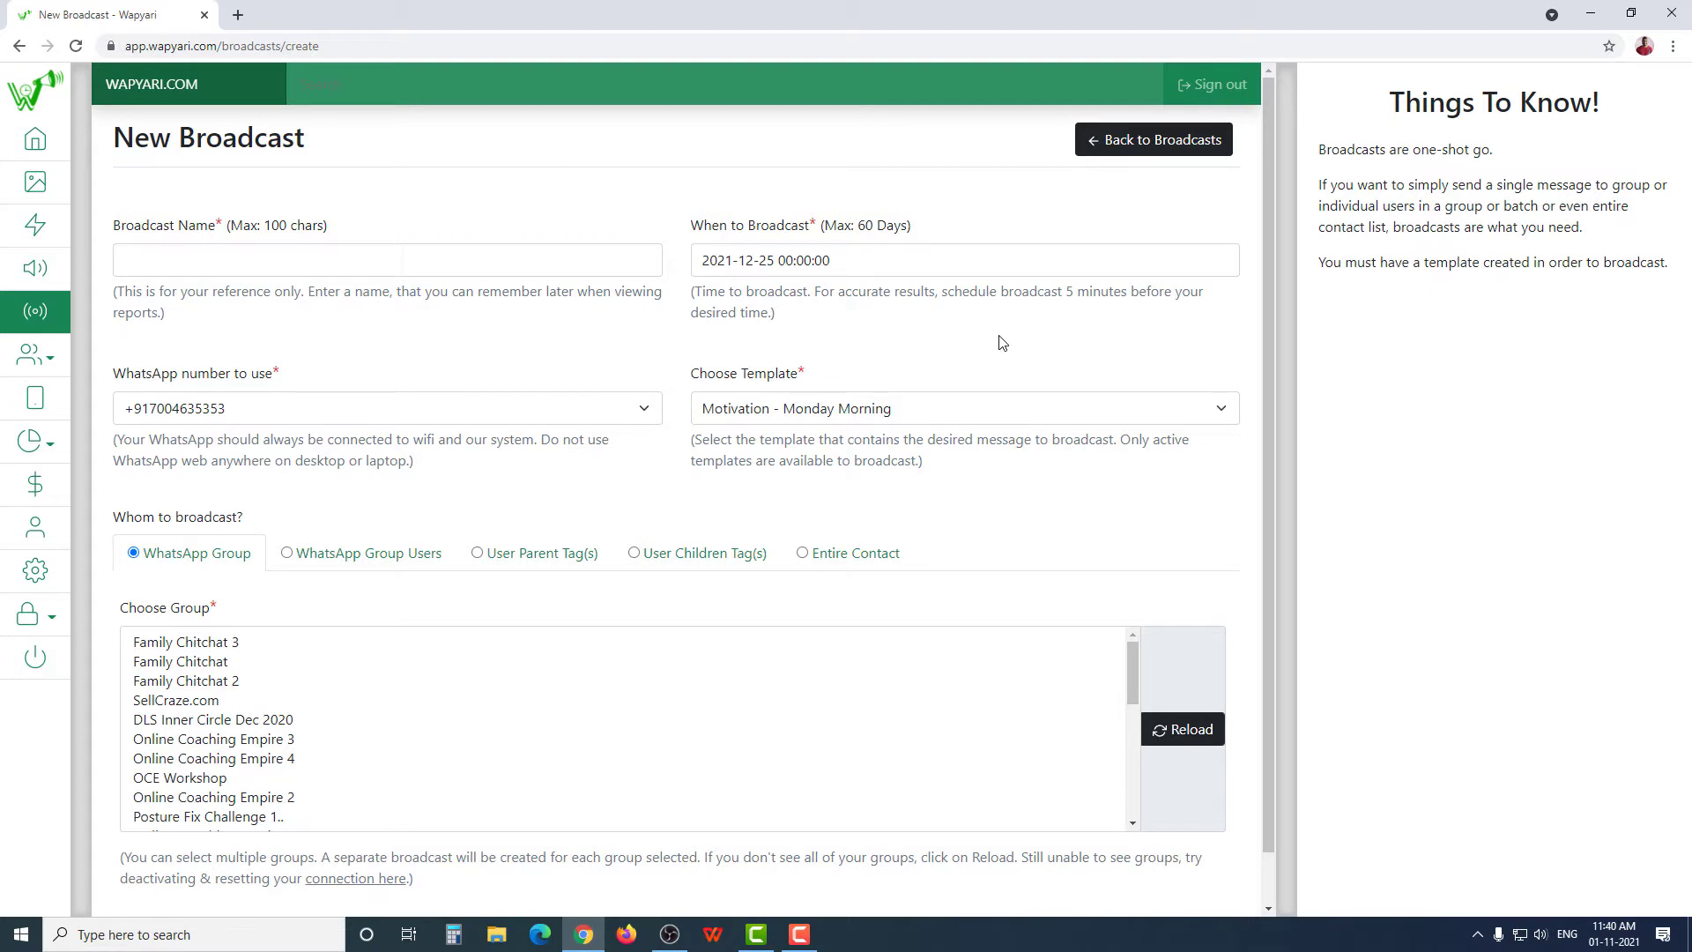
Name the broadcast "Christmas WIsh".
{"action": "left_click", "coordinate": [415, 265]}
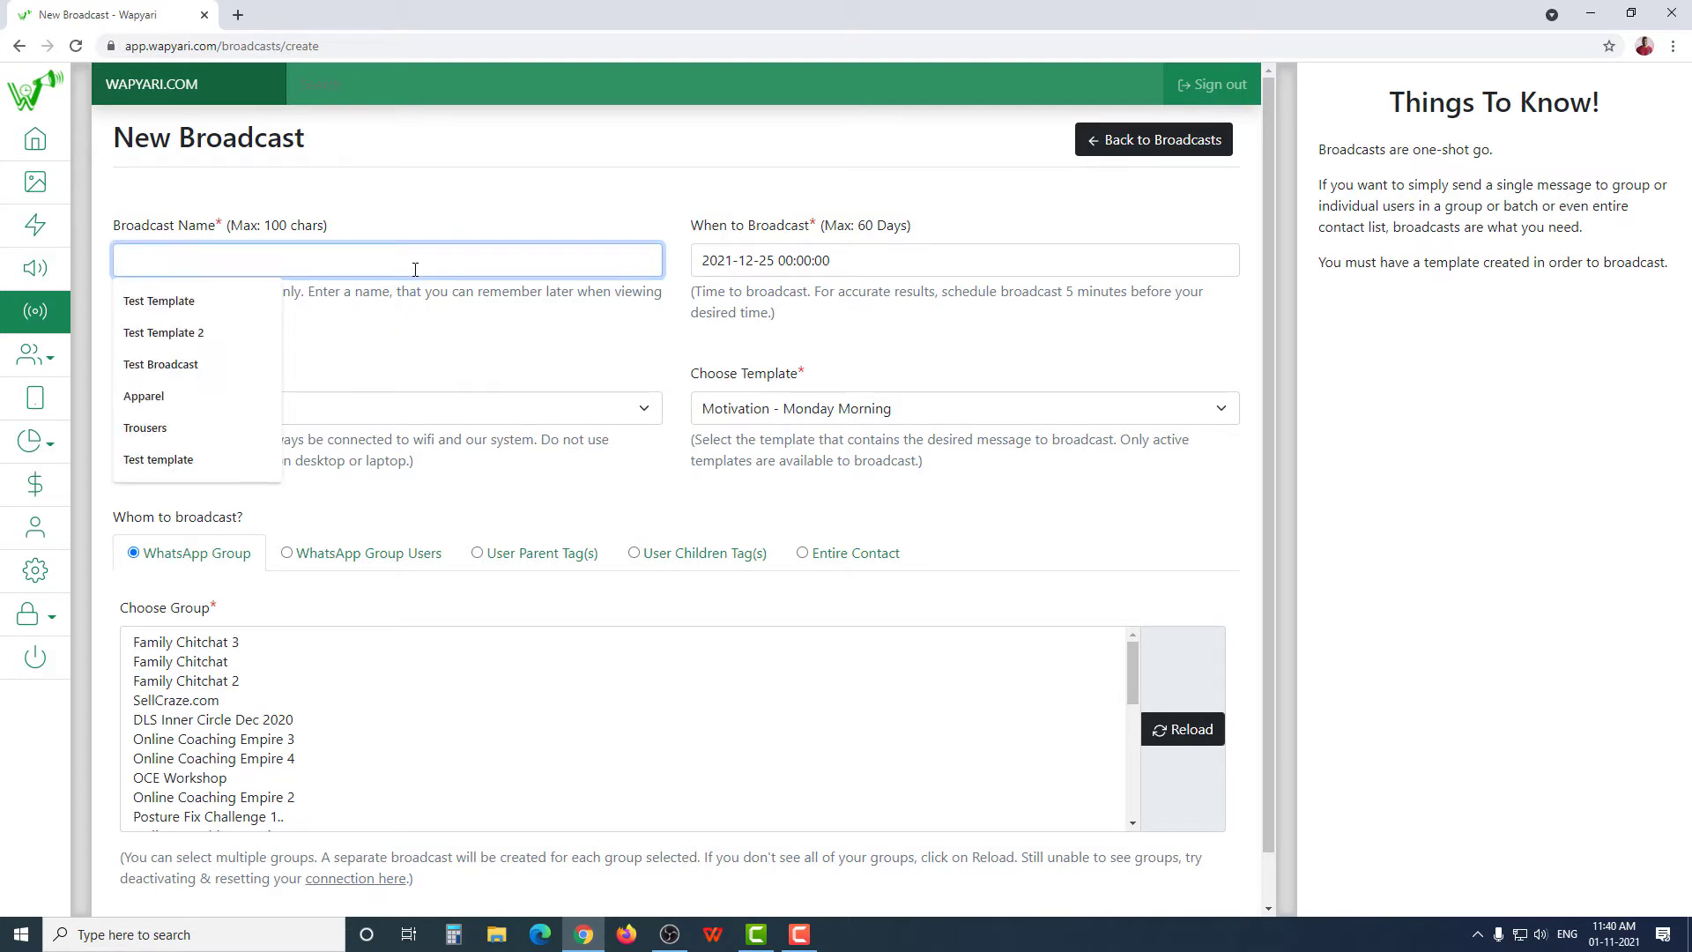
{"action": "type", "text": "Christma"}
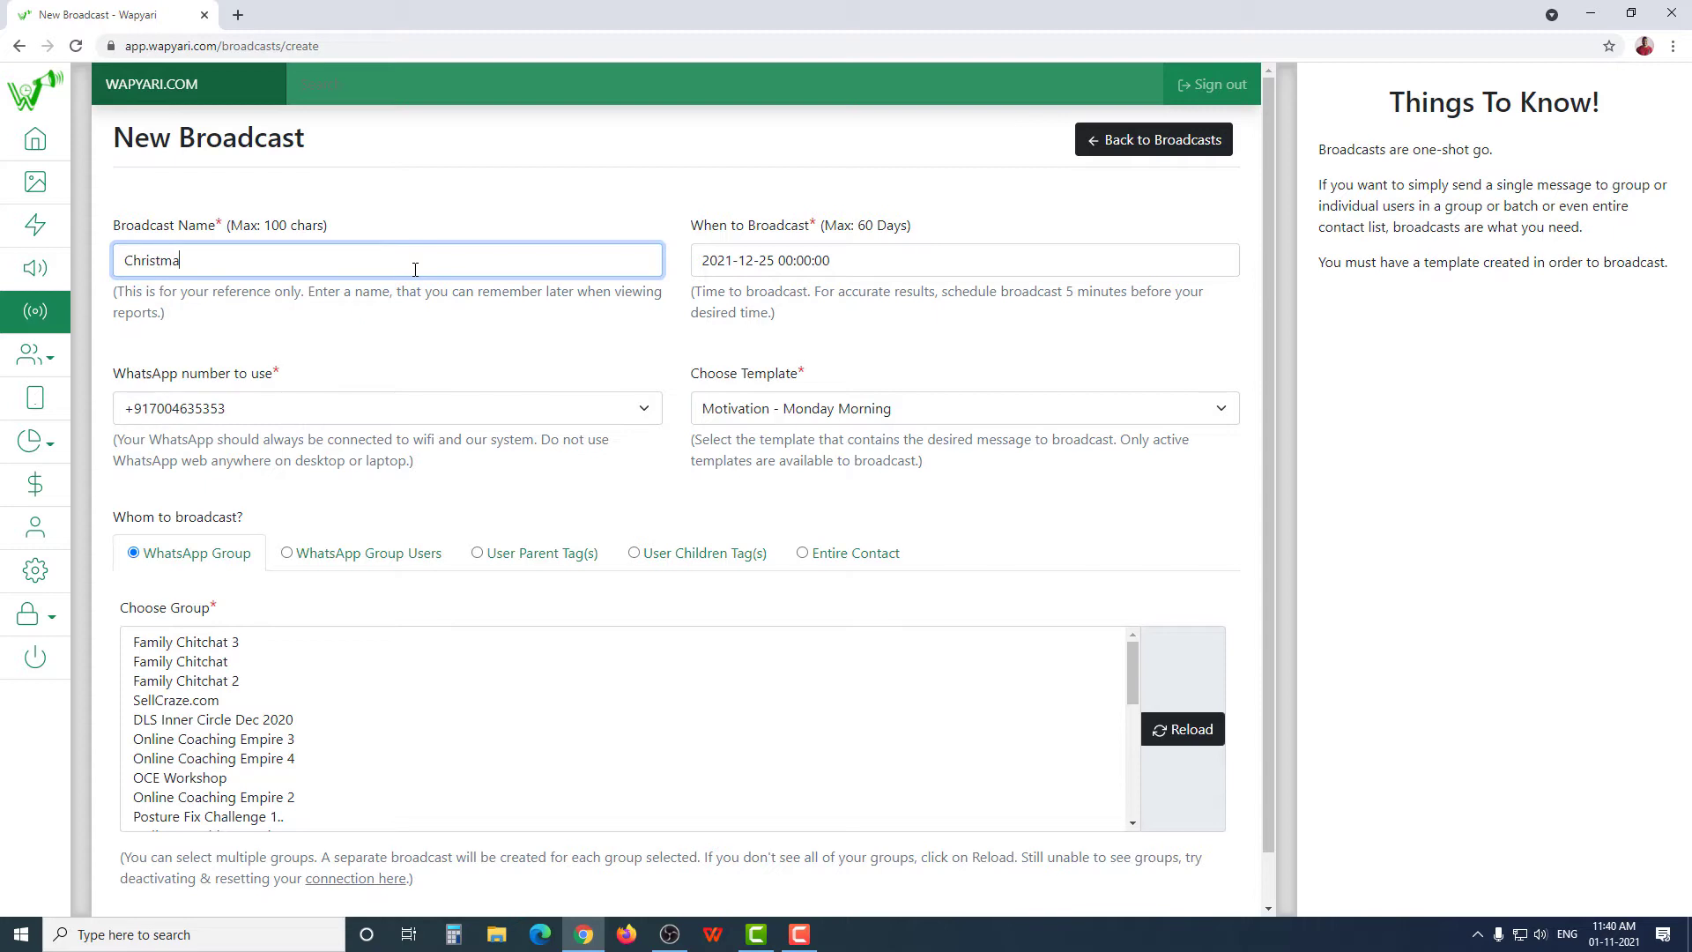
{"action": "type", "text": "s WIsh"}
{"action": "key", "text": "Tab"}
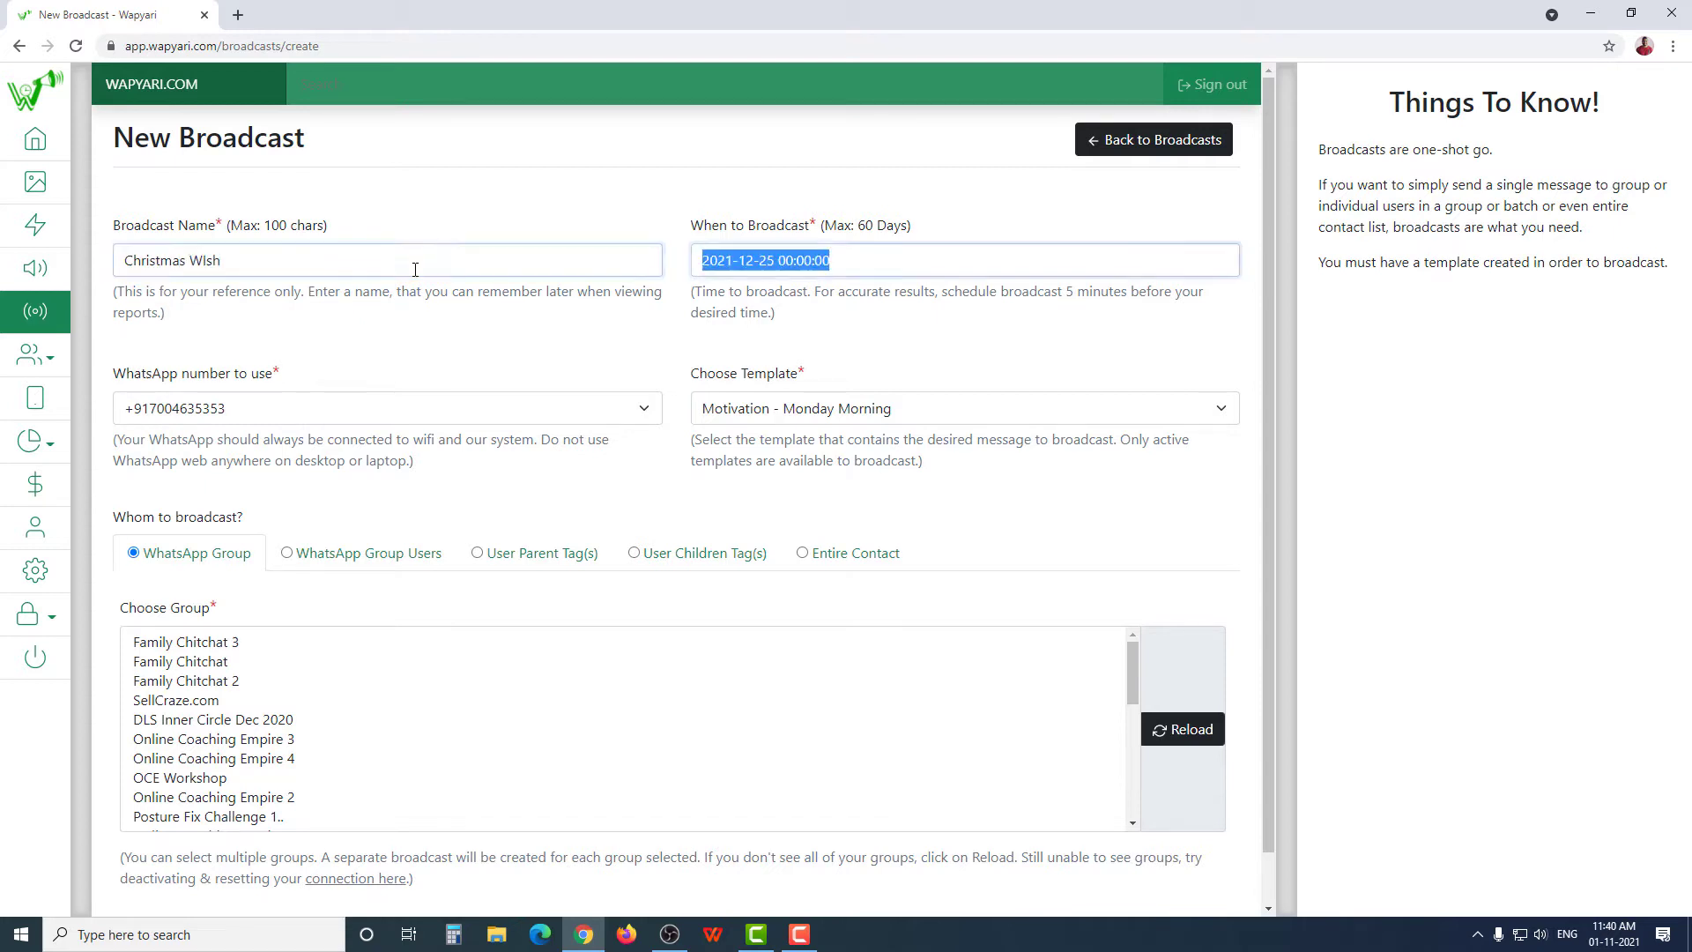
{"action": "left_click", "coordinate": [912, 176]}
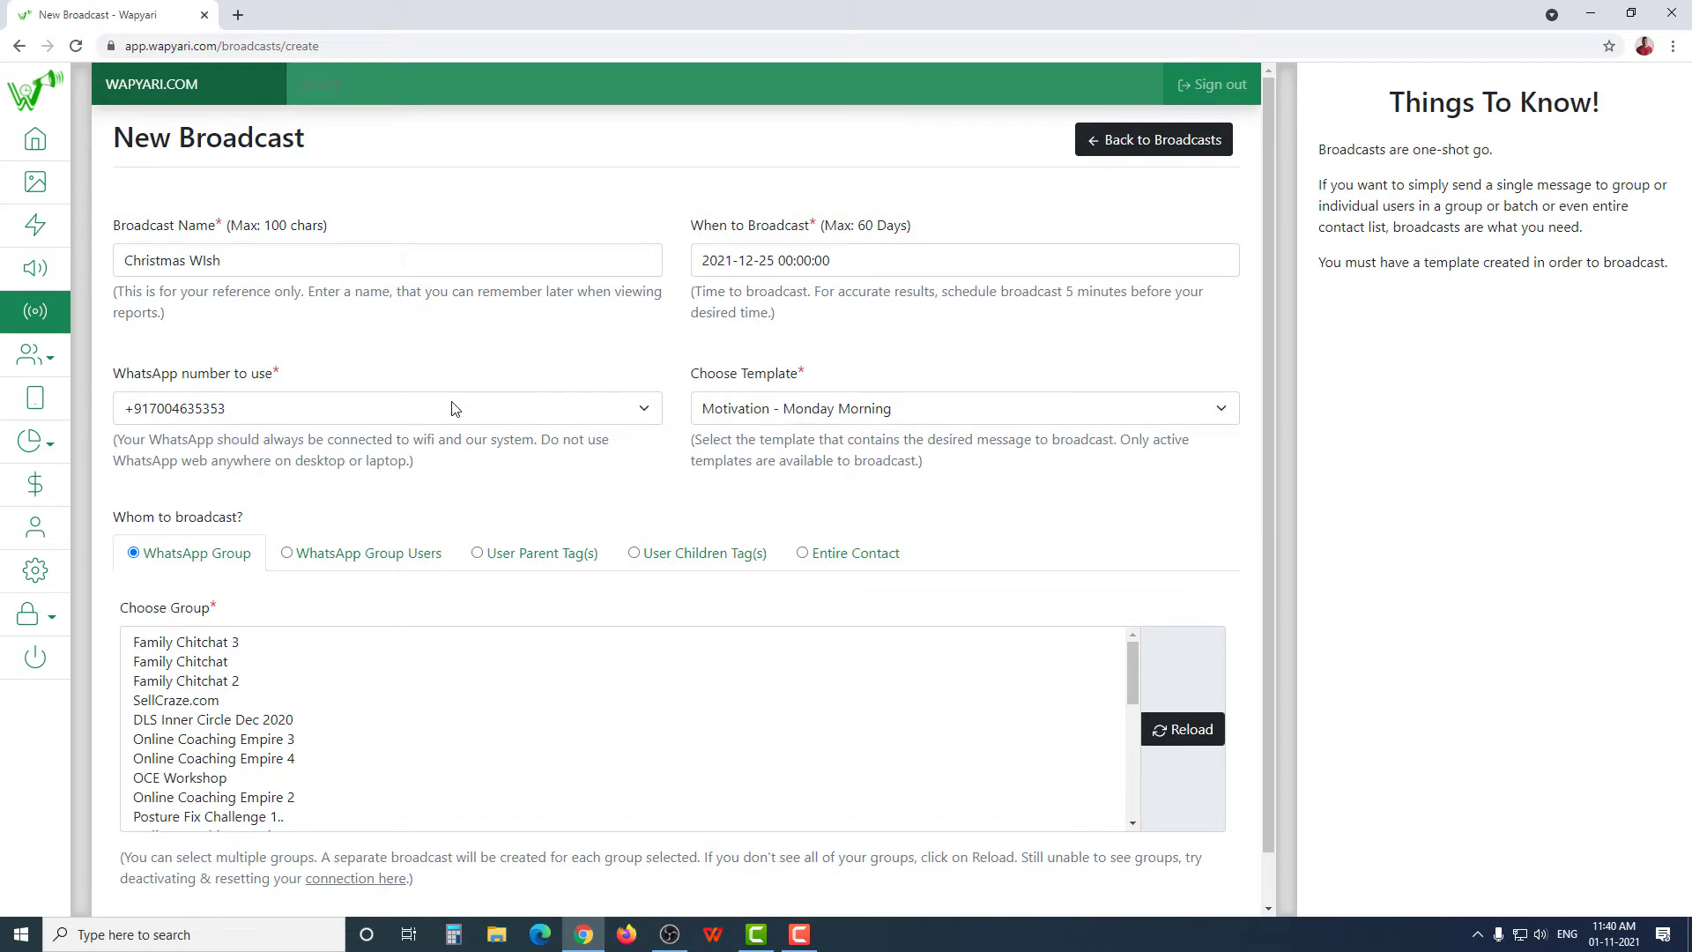
Choose the connected WhatsApp number as the sender and the "Motivation - Monday Morning" template as the message.
{"action": "left_click", "coordinate": [468, 421]}
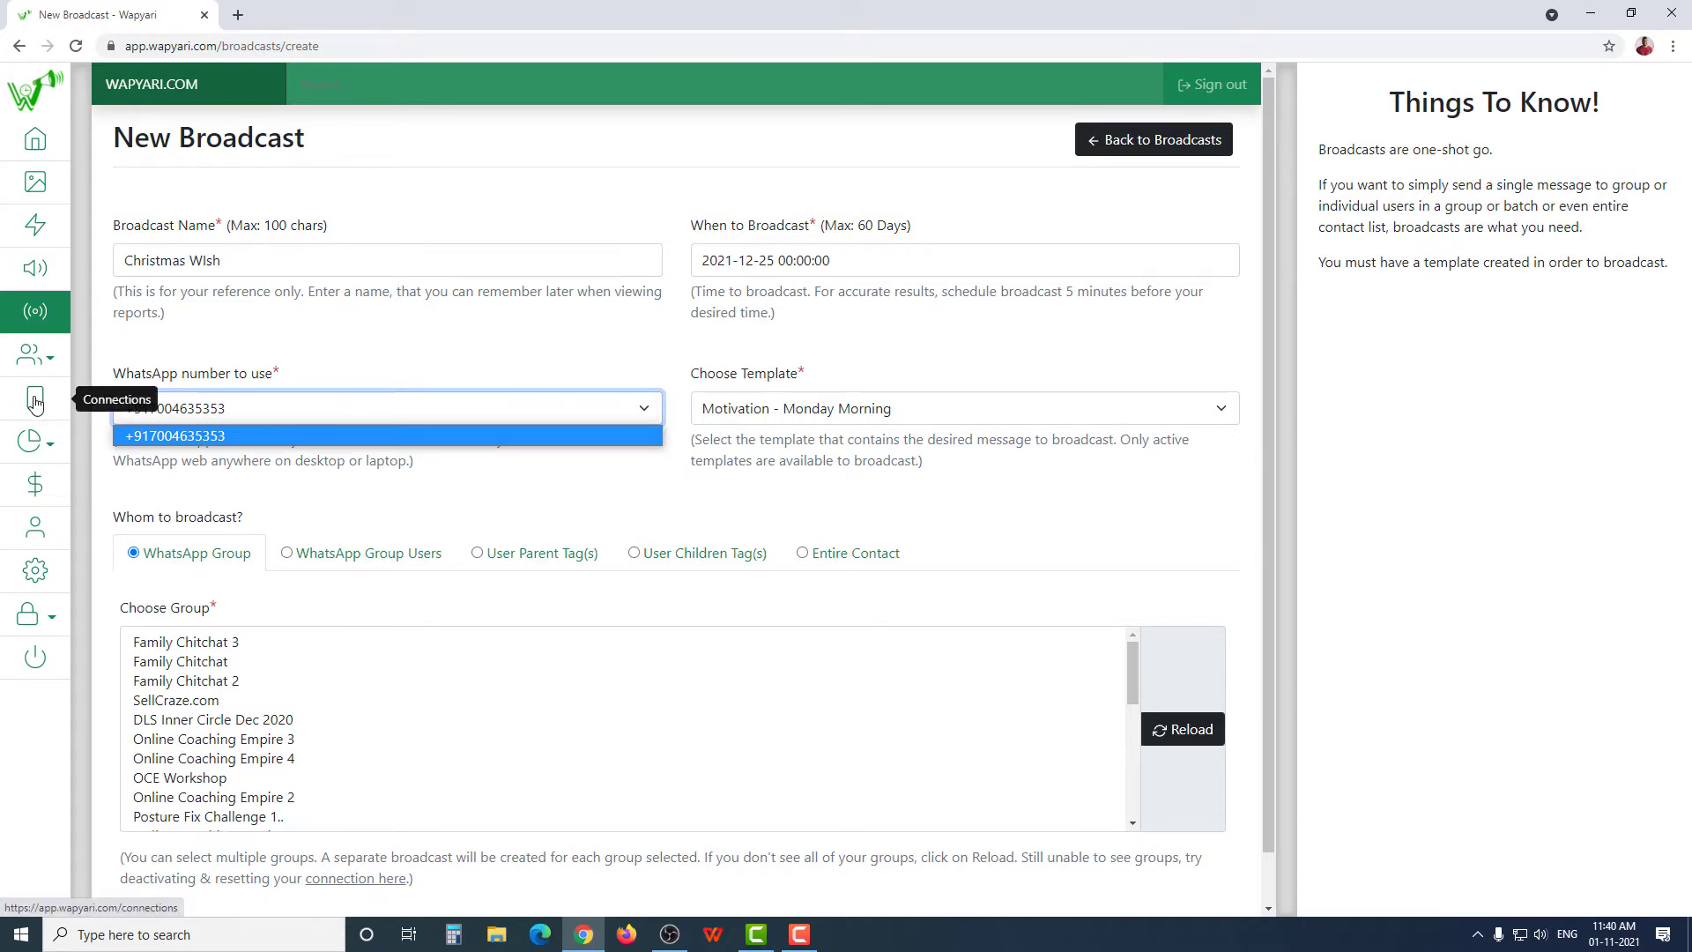
{"action": "left_click", "coordinate": [369, 485]}
{"action": "left_click", "coordinate": [368, 416]}
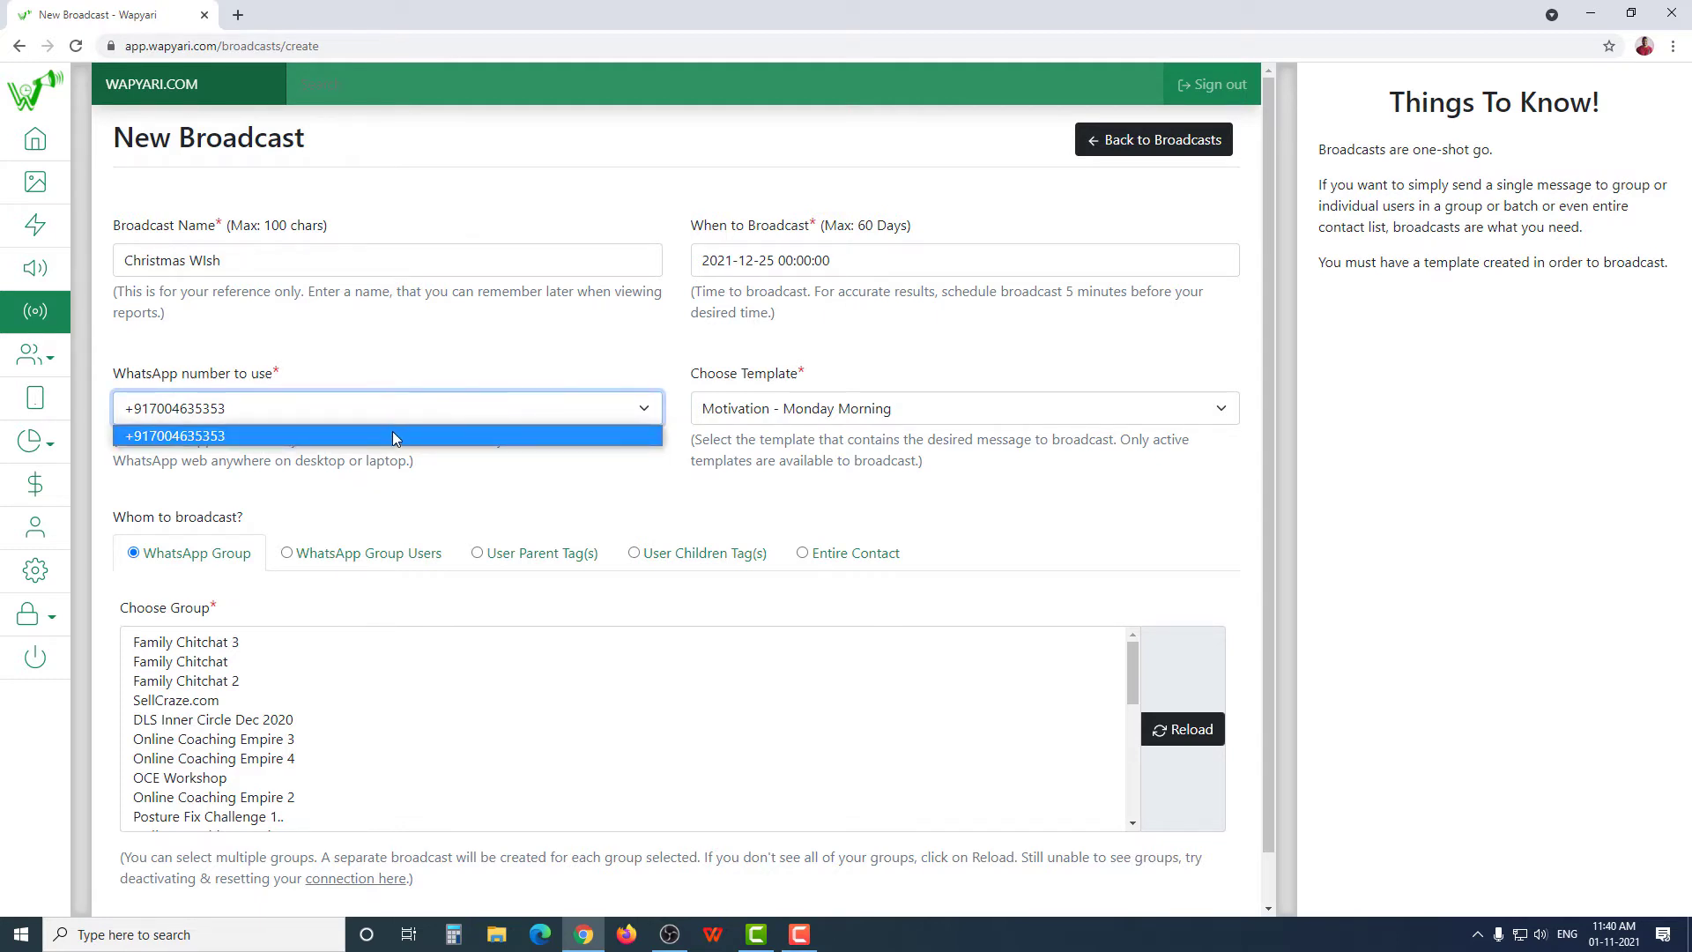
{"action": "left_click", "coordinate": [393, 436]}
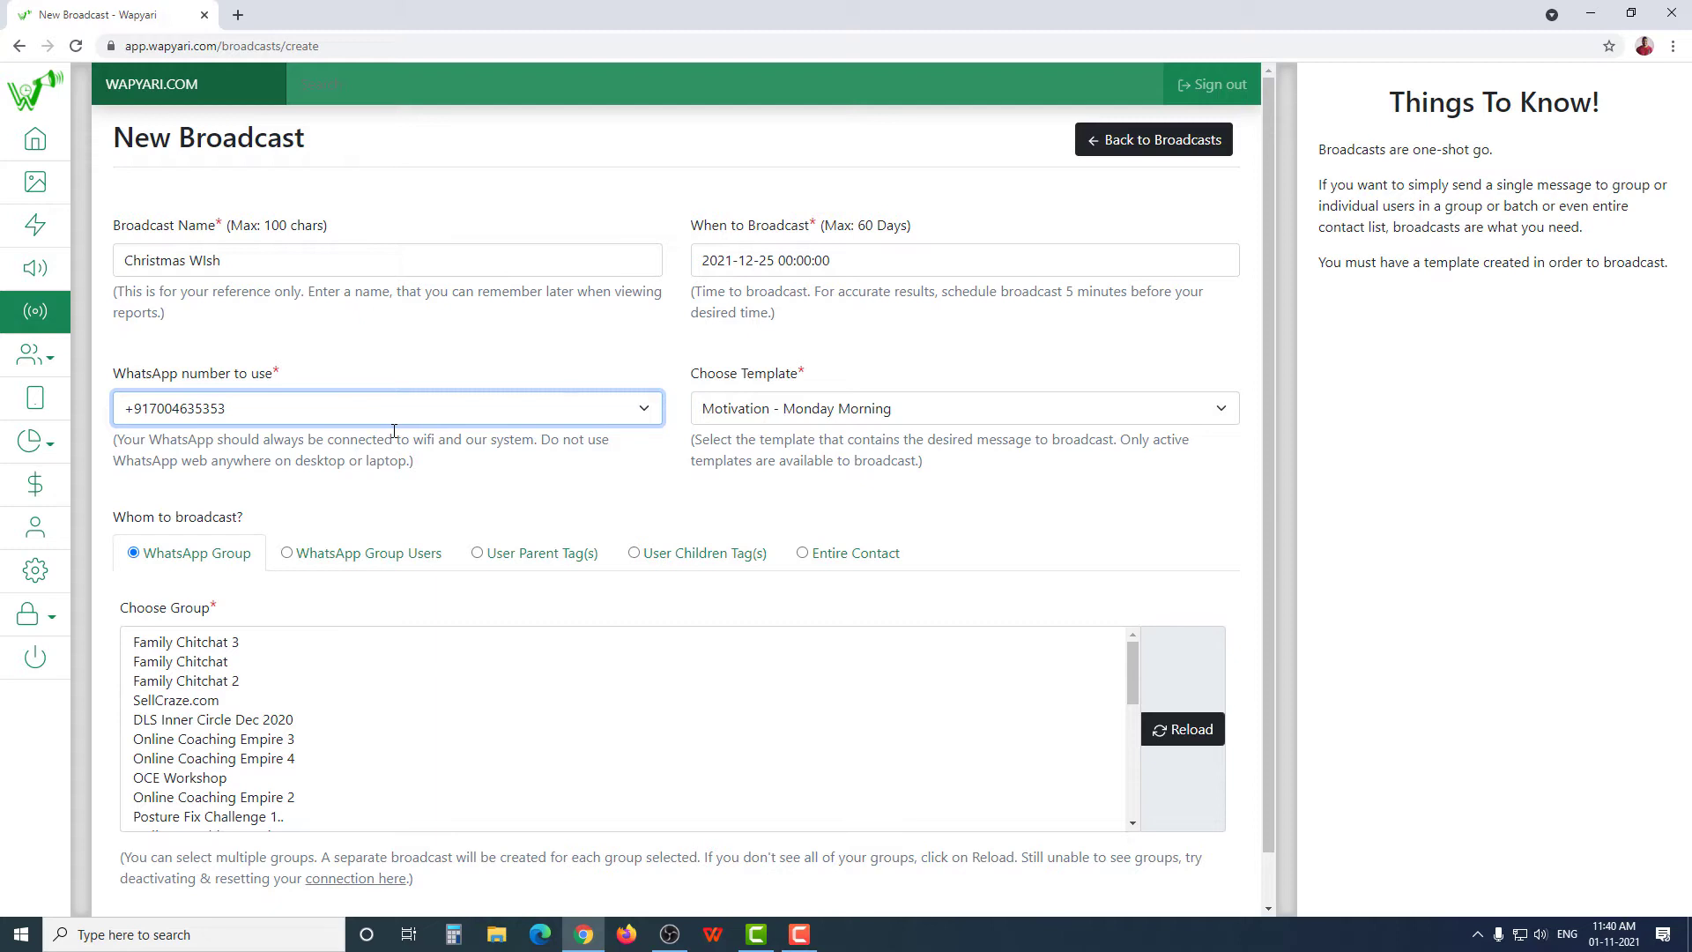
{"action": "left_click", "coordinate": [926, 411]}
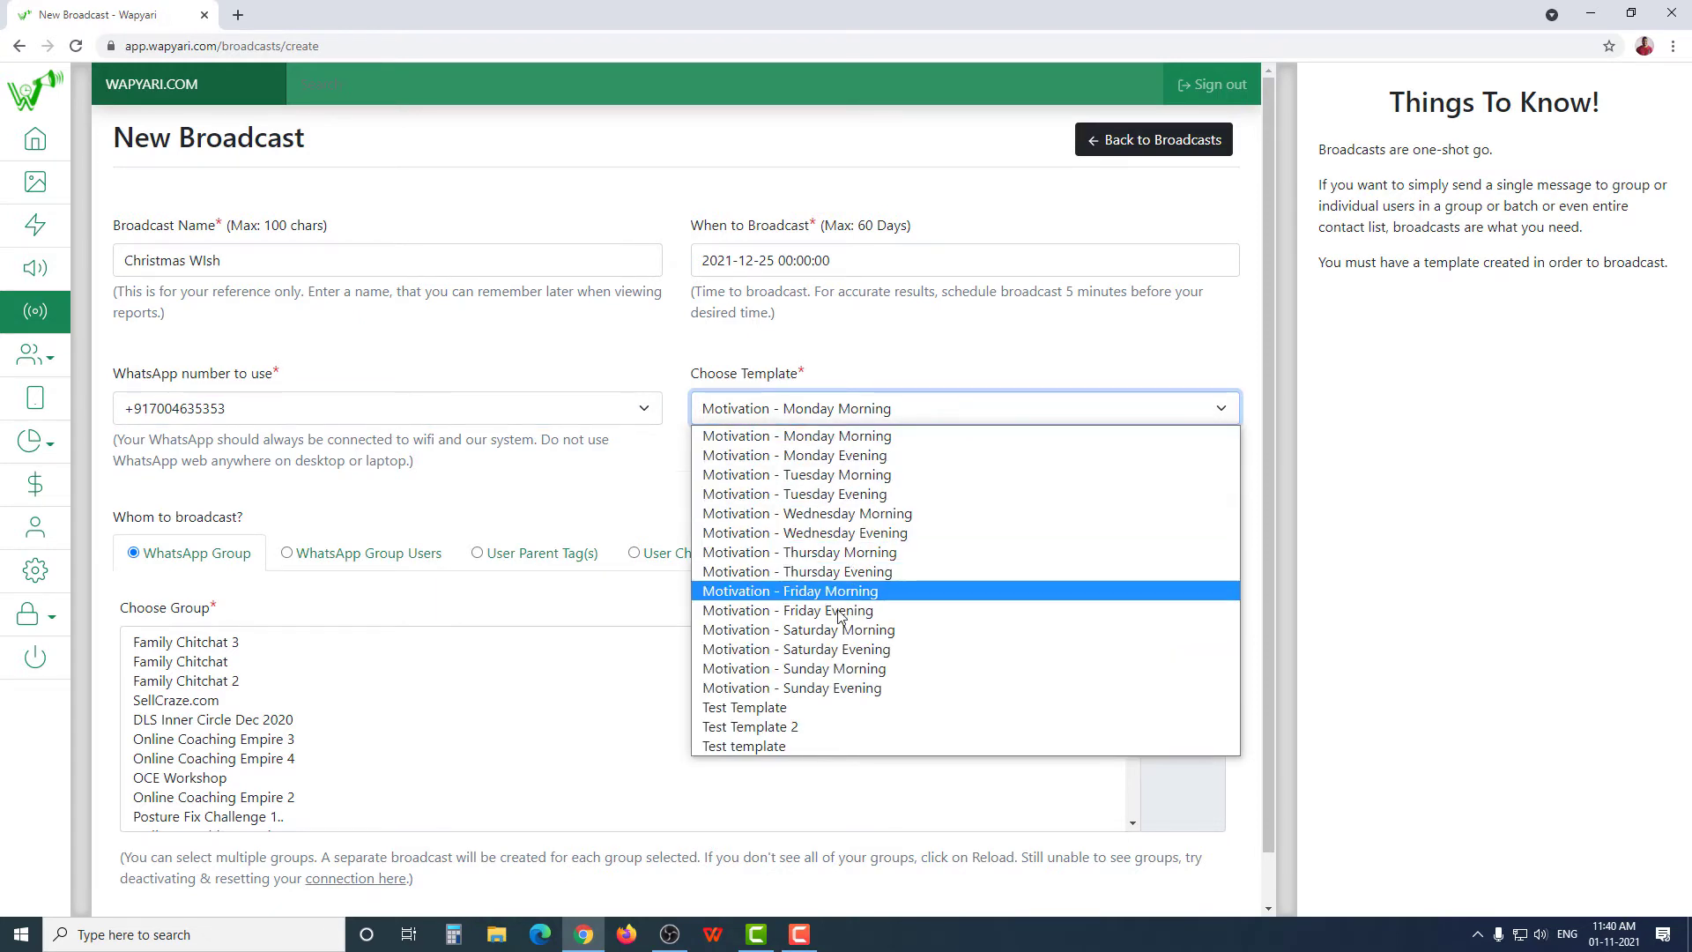
{"action": "left_click", "coordinate": [831, 443]}
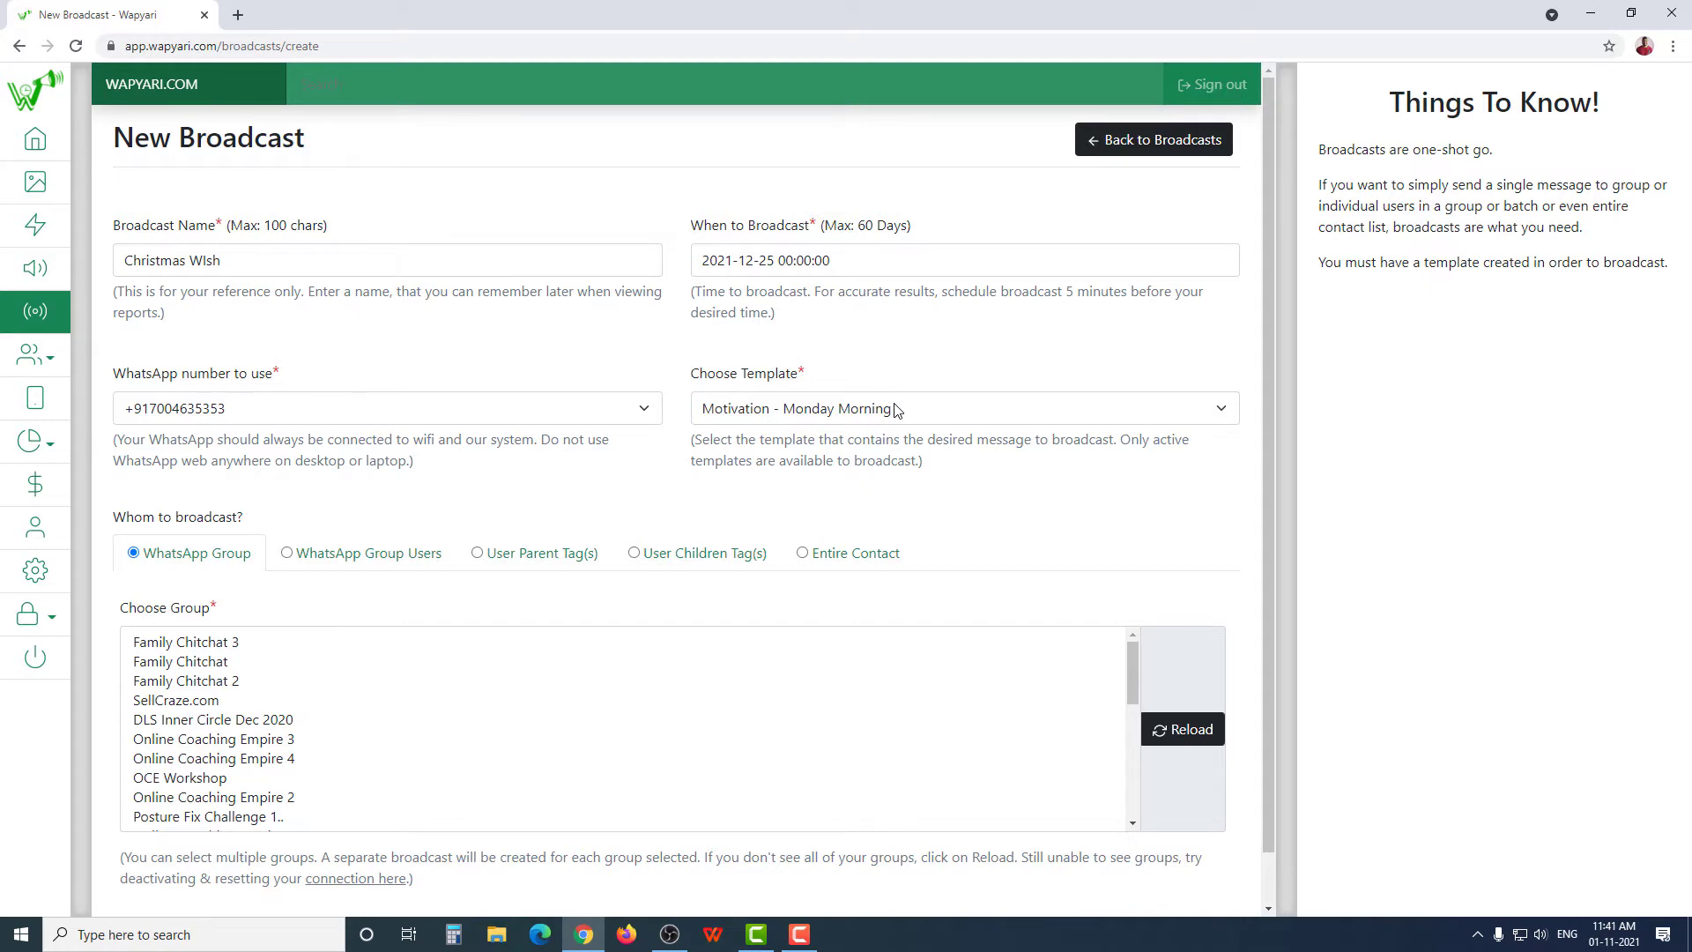
Look through the WhatsApp groups available as recipients and the rest of the broadcast form.
{"action": "scroll", "coordinate": [801, 646], "scroll_direction": "down", "scroll_amount": 3}
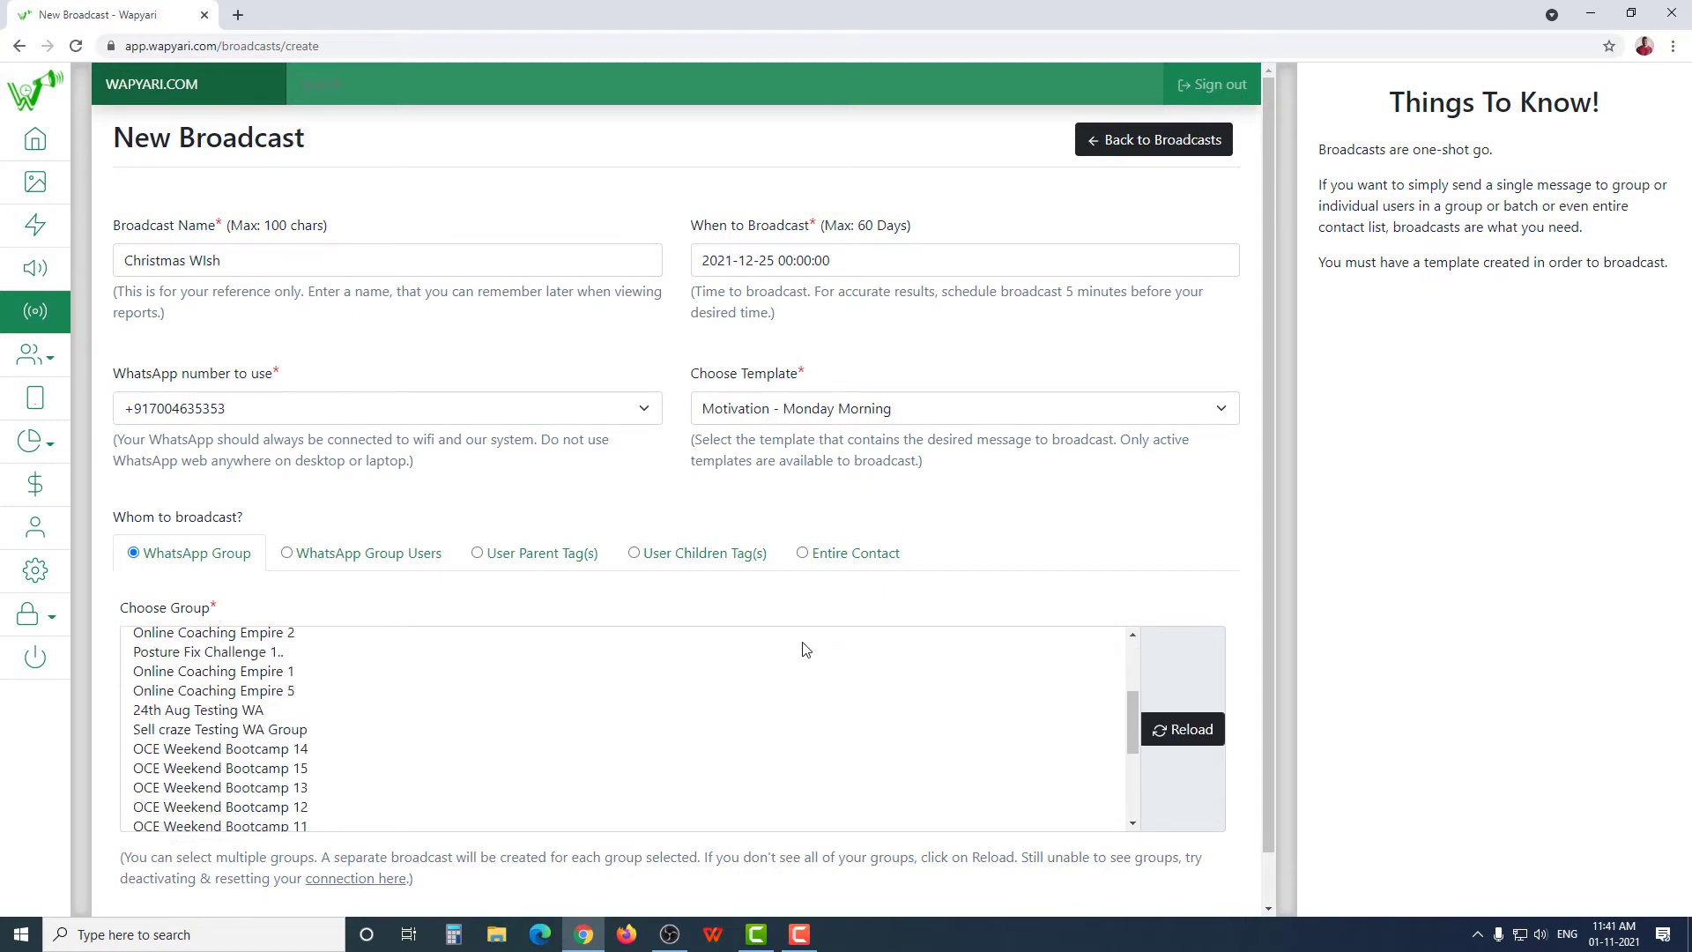
{"action": "scroll", "coordinate": [801, 646], "scroll_direction": "up", "scroll_amount": 3}
{"action": "scroll", "coordinate": [588, 480], "scroll_direction": "down", "scroll_amount": 1}
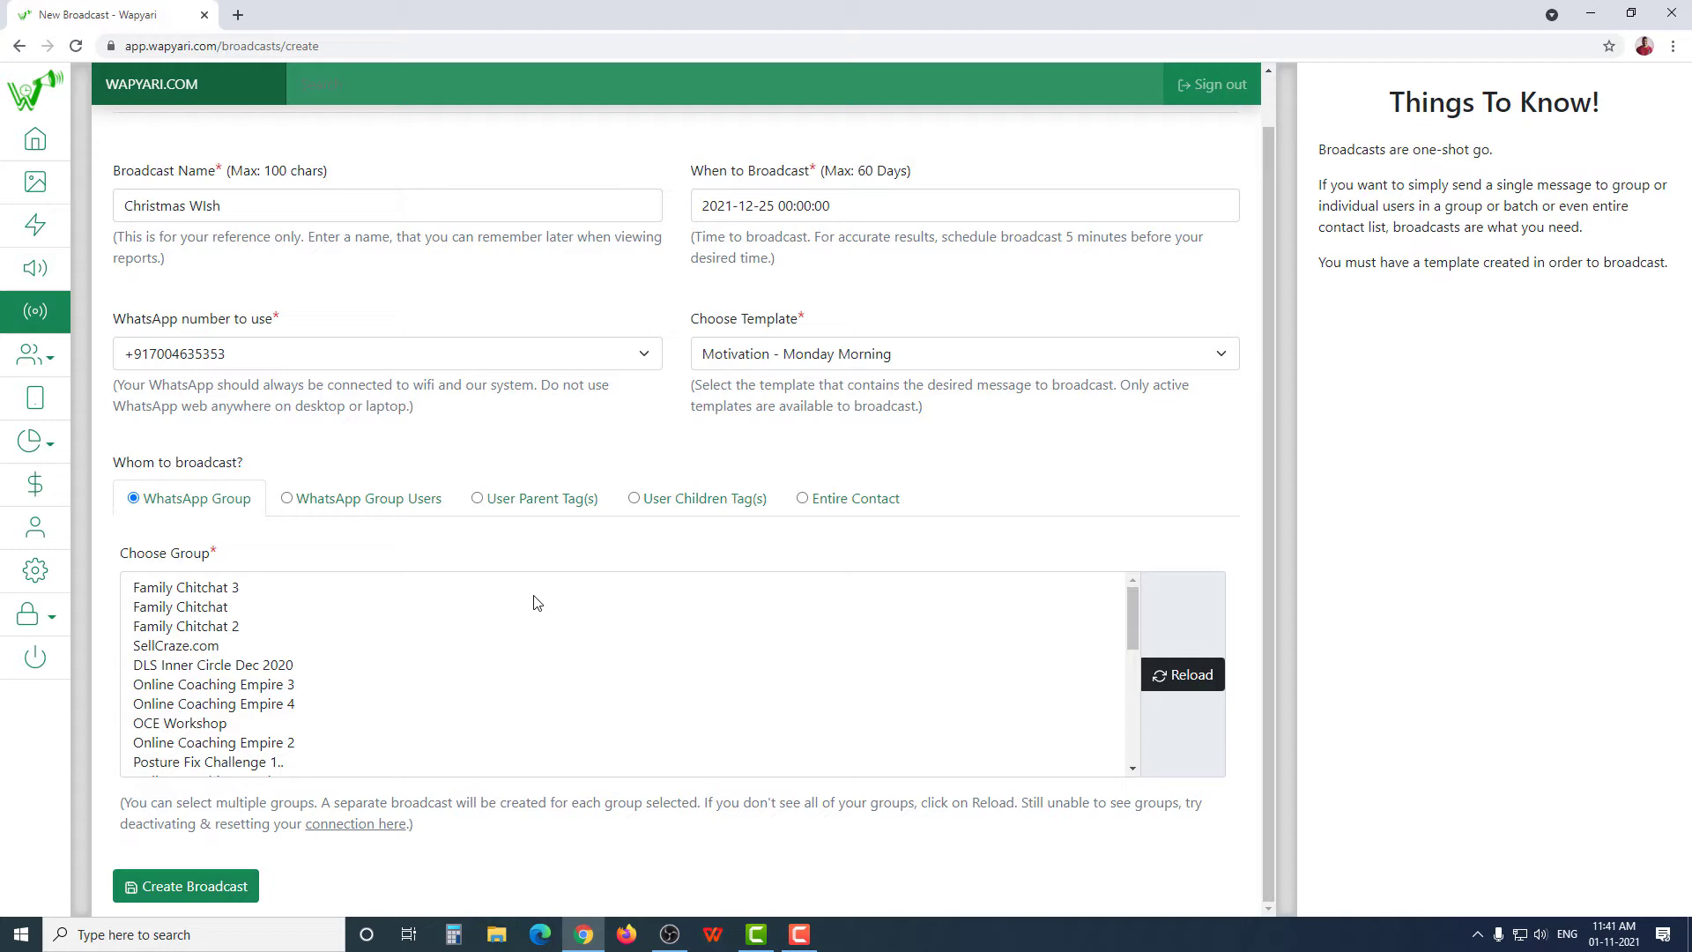
{"action": "scroll", "coordinate": [537, 602], "scroll_direction": "up", "scroll_amount": 1}
{"action": "scroll", "coordinate": [536, 602], "scroll_direction": "down", "scroll_amount": 1}
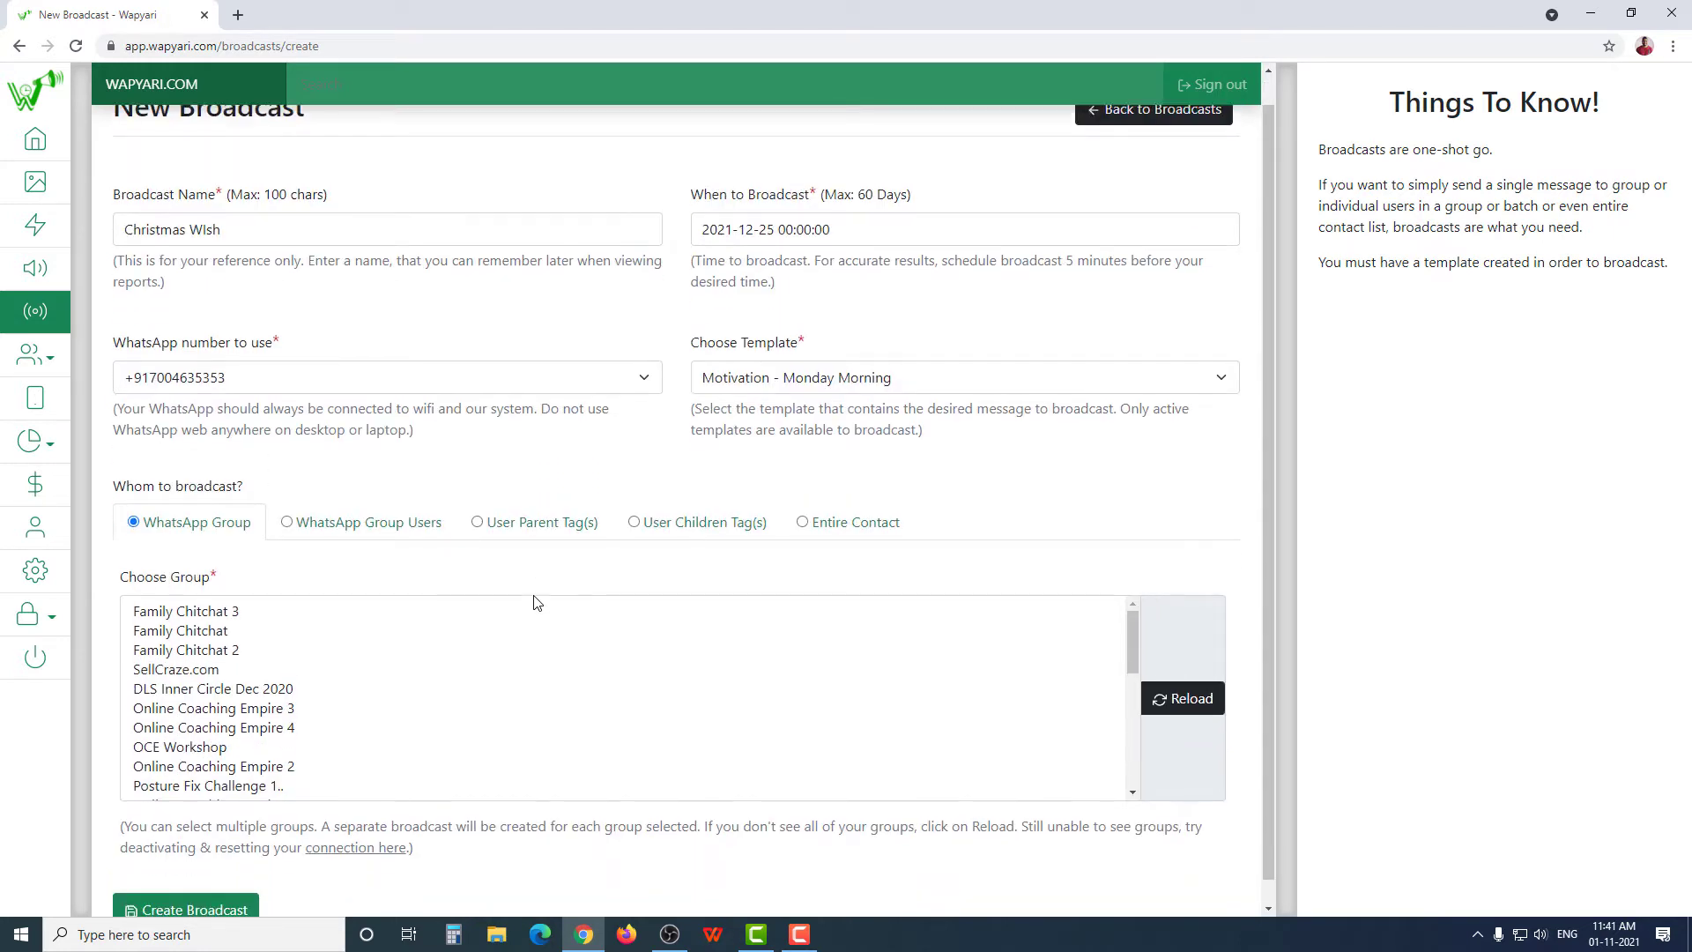
{"action": "scroll", "coordinate": [533, 599], "scroll_direction": "down", "scroll_amount": 2}
{"action": "scroll", "coordinate": [533, 599], "scroll_direction": "up", "scroll_amount": 2}
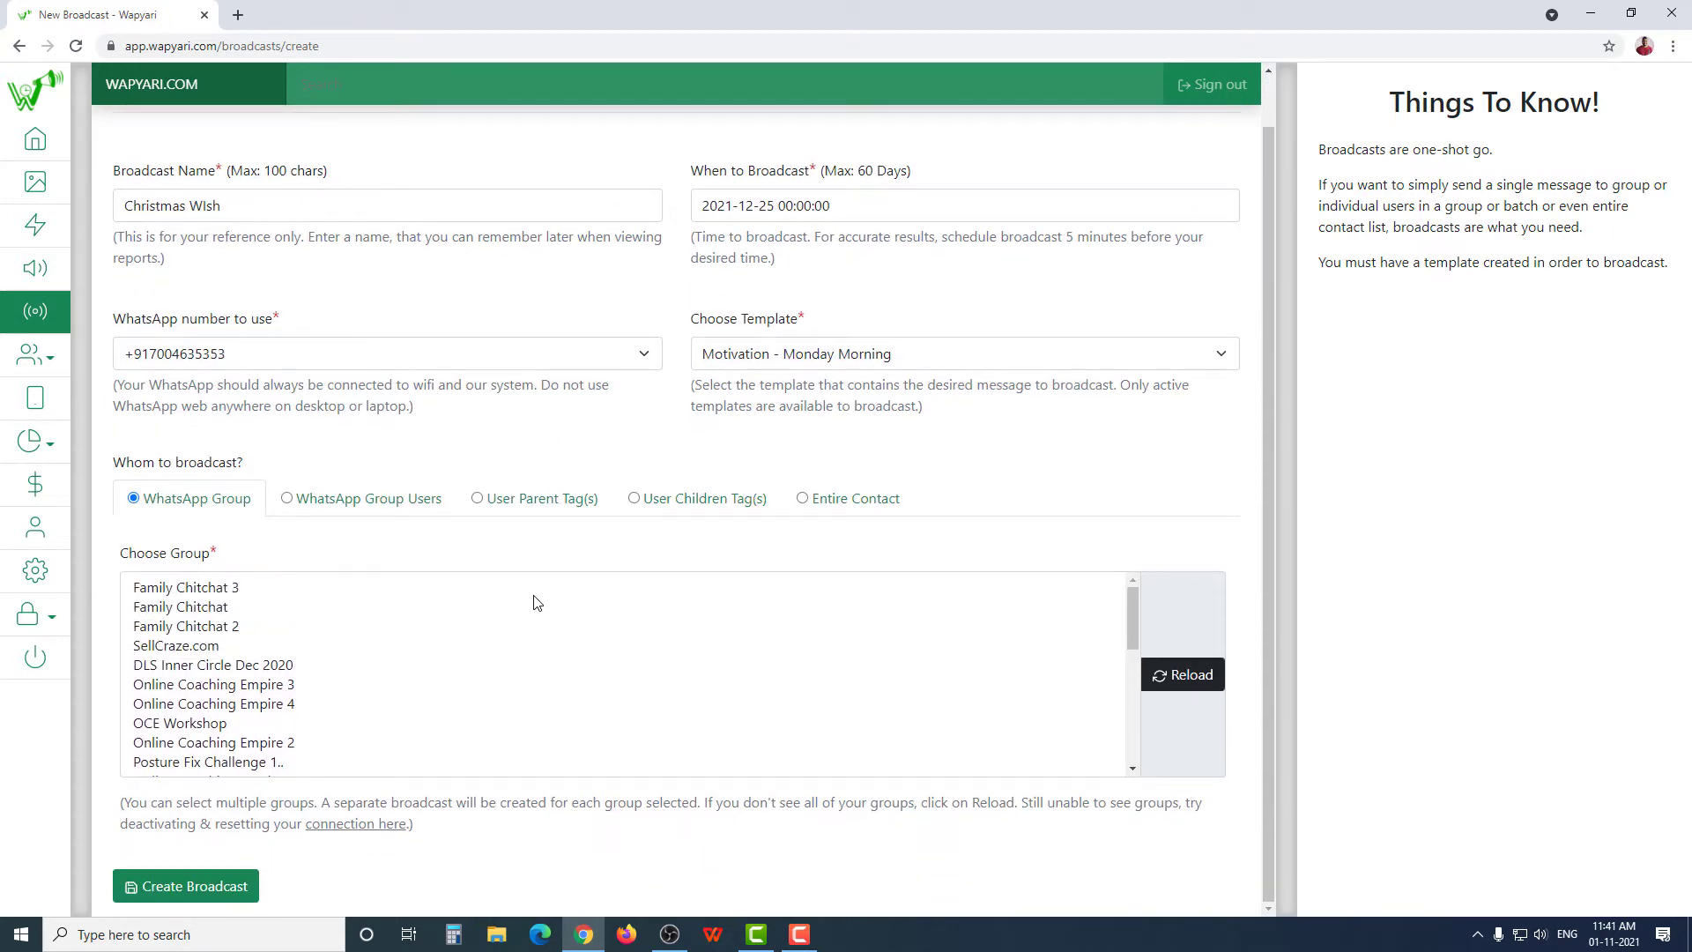
Open the Connections page in a separate browser tab, look at the connection's reset option, and return to the broadcast form.
{"action": "right_click", "coordinate": [44, 408]}
{"action": "left_click", "coordinate": [50, 412]}
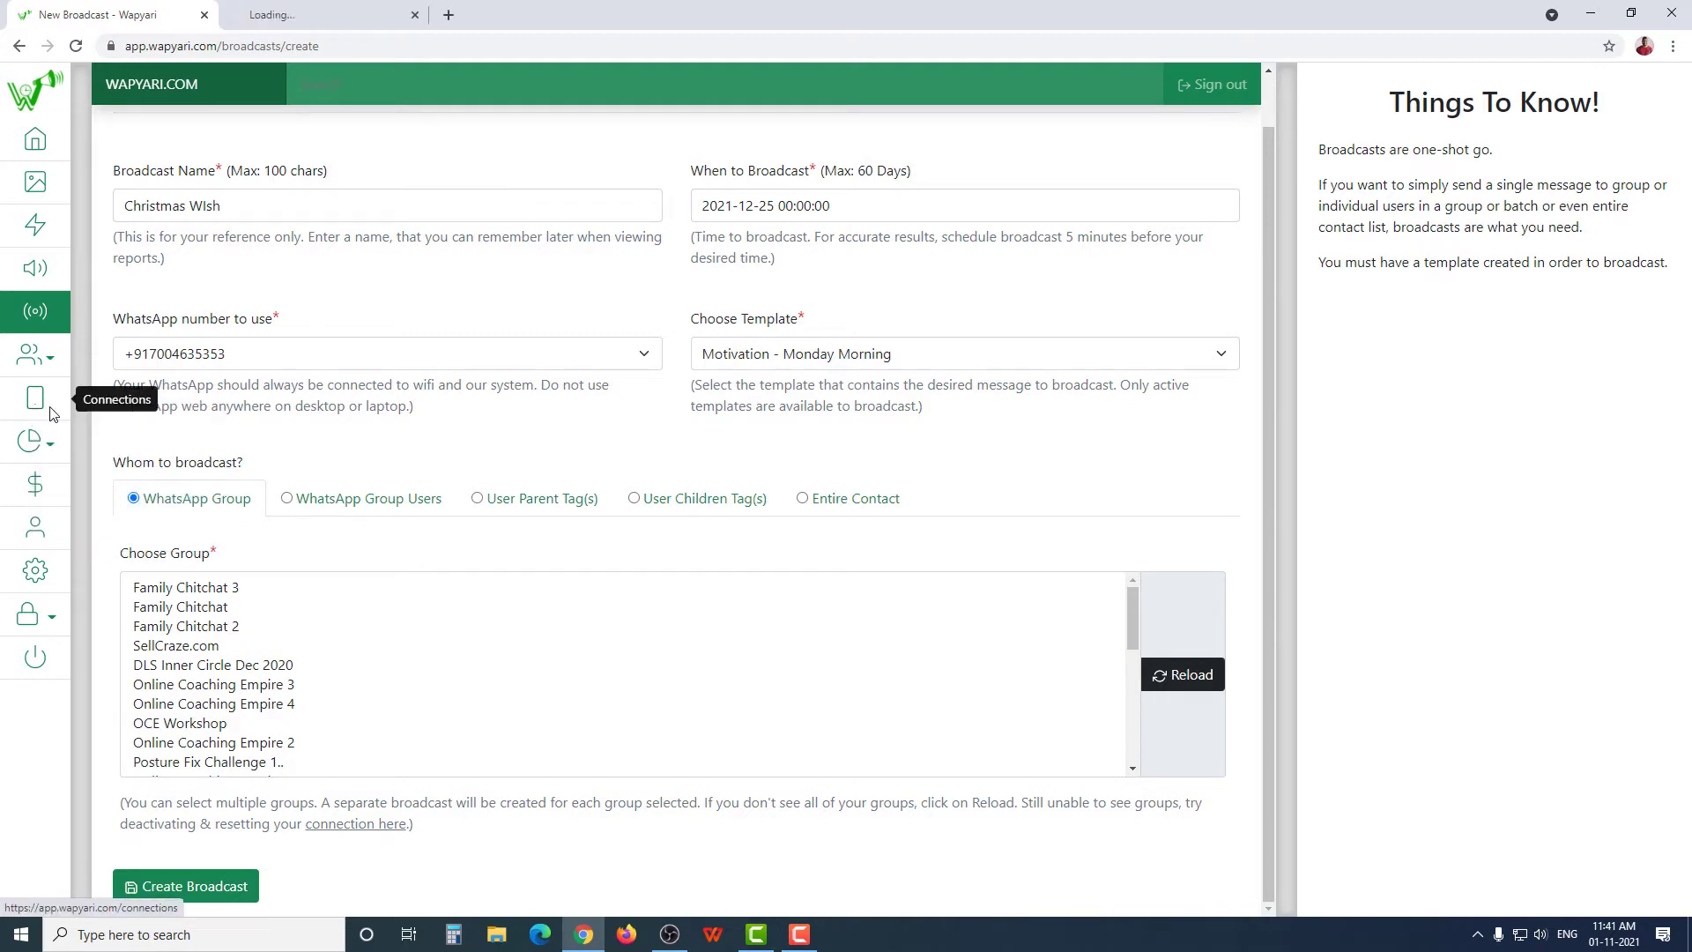
{"action": "left_click", "coordinate": [291, 19]}
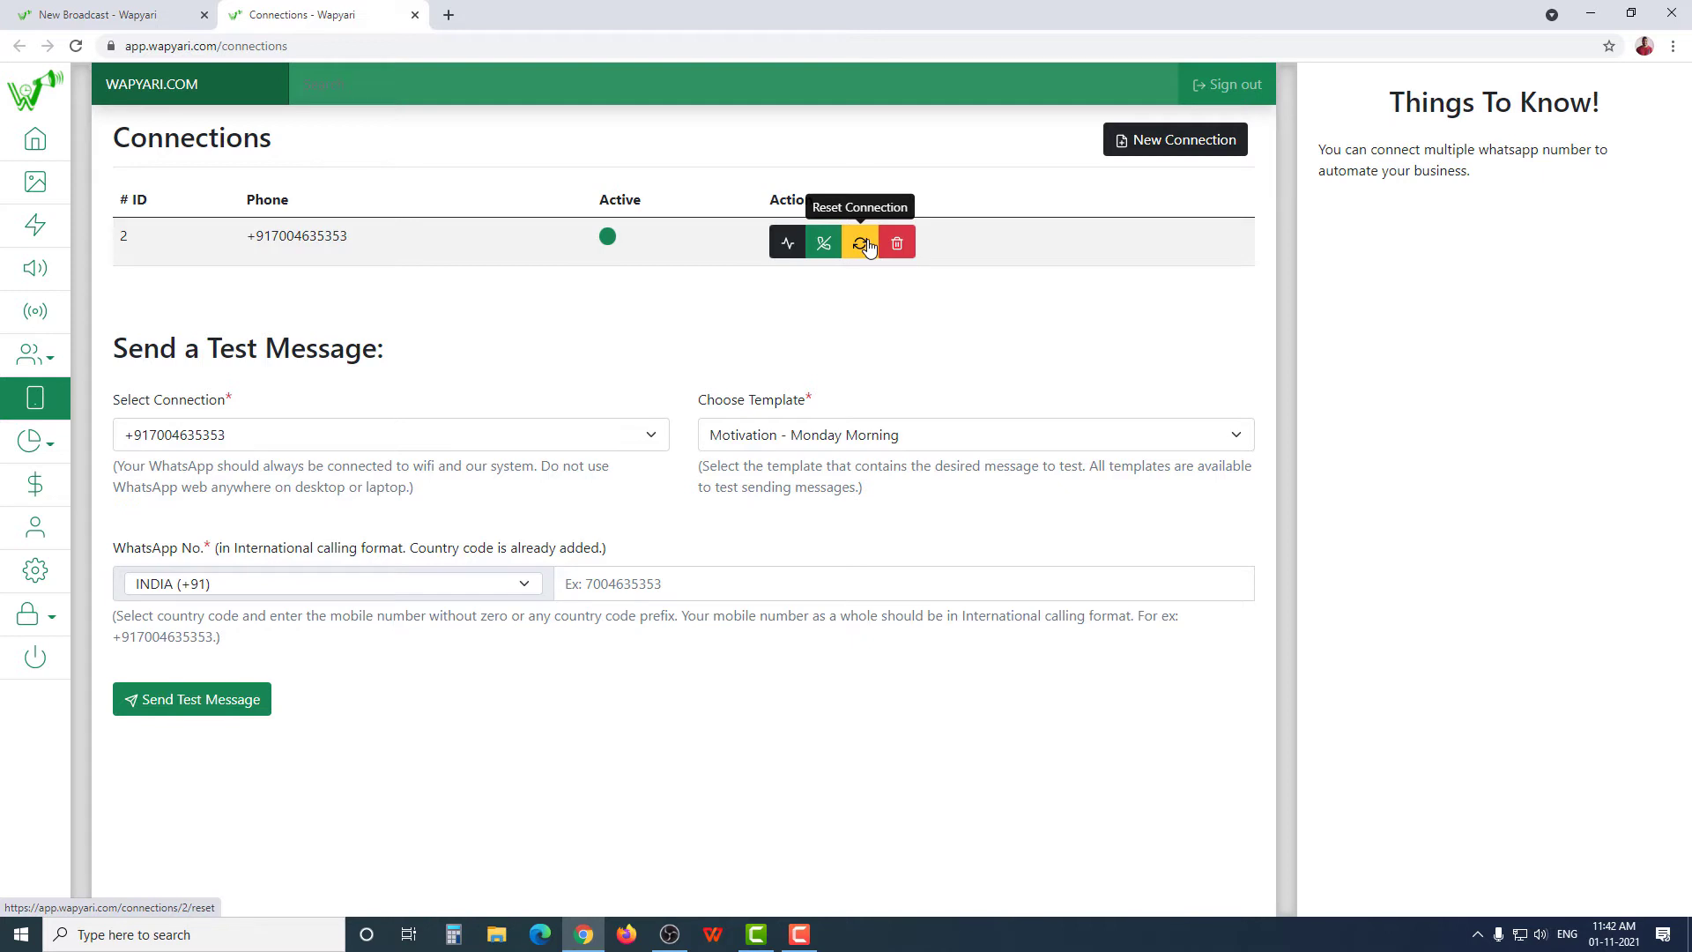
{"action": "left_click", "coordinate": [110, 16]}
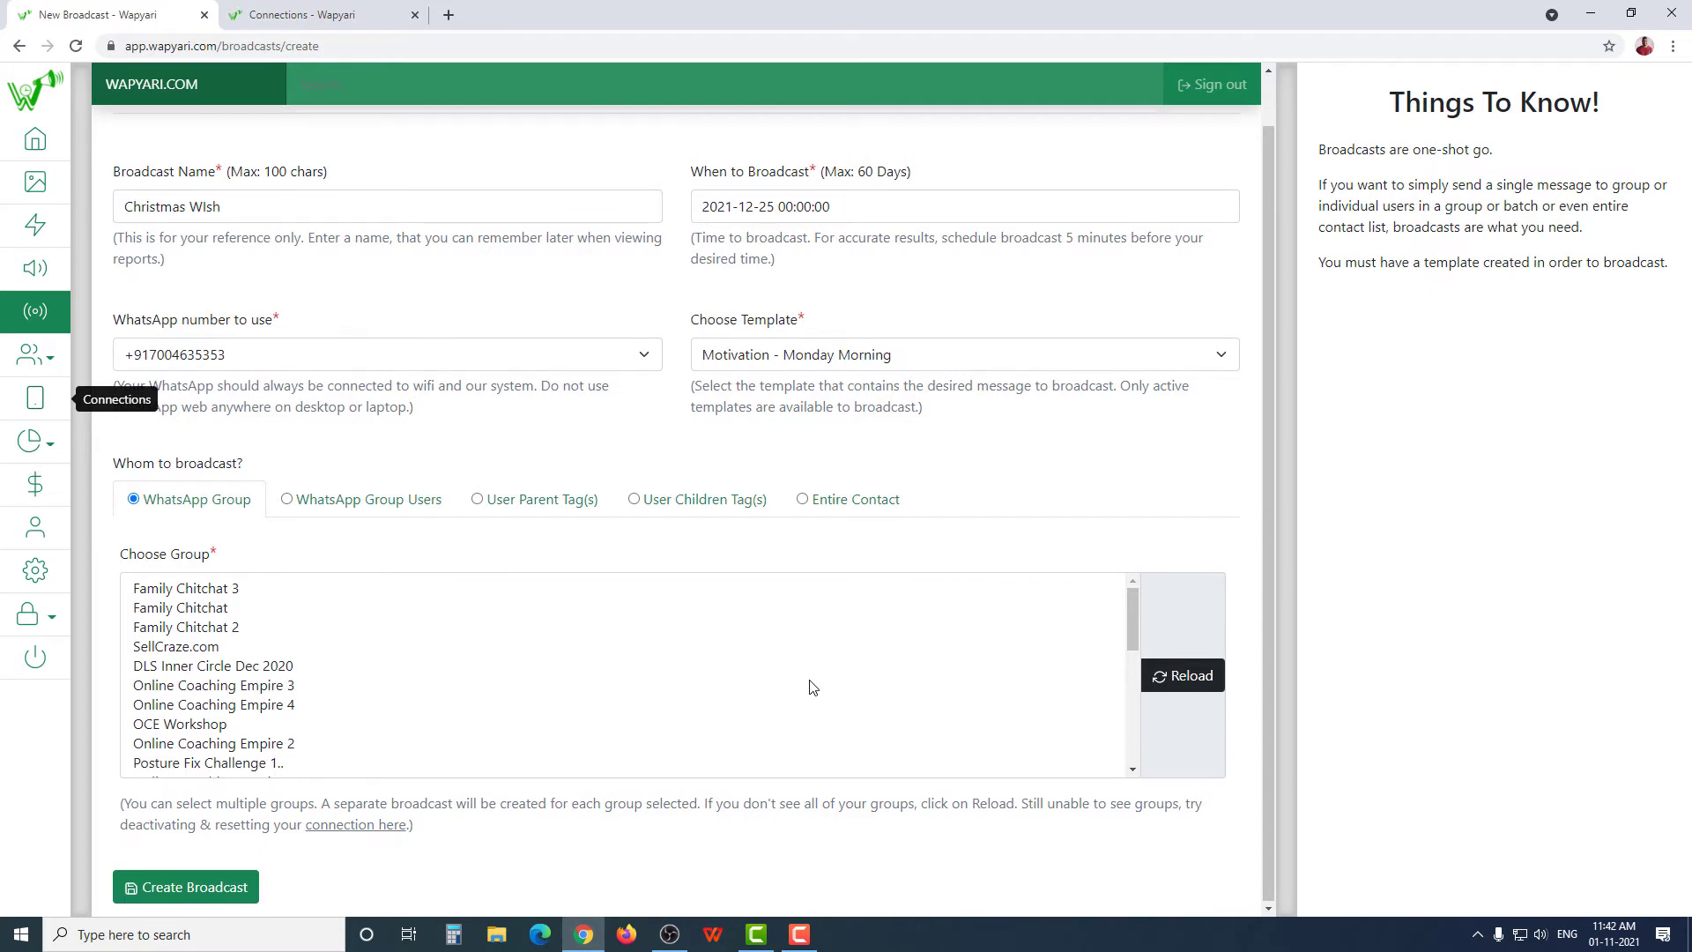
Look through the list of WhatsApp groups to broadcast to and reload it.
{"action": "scroll", "coordinate": [812, 686], "scroll_direction": "up", "scroll_amount": 1}
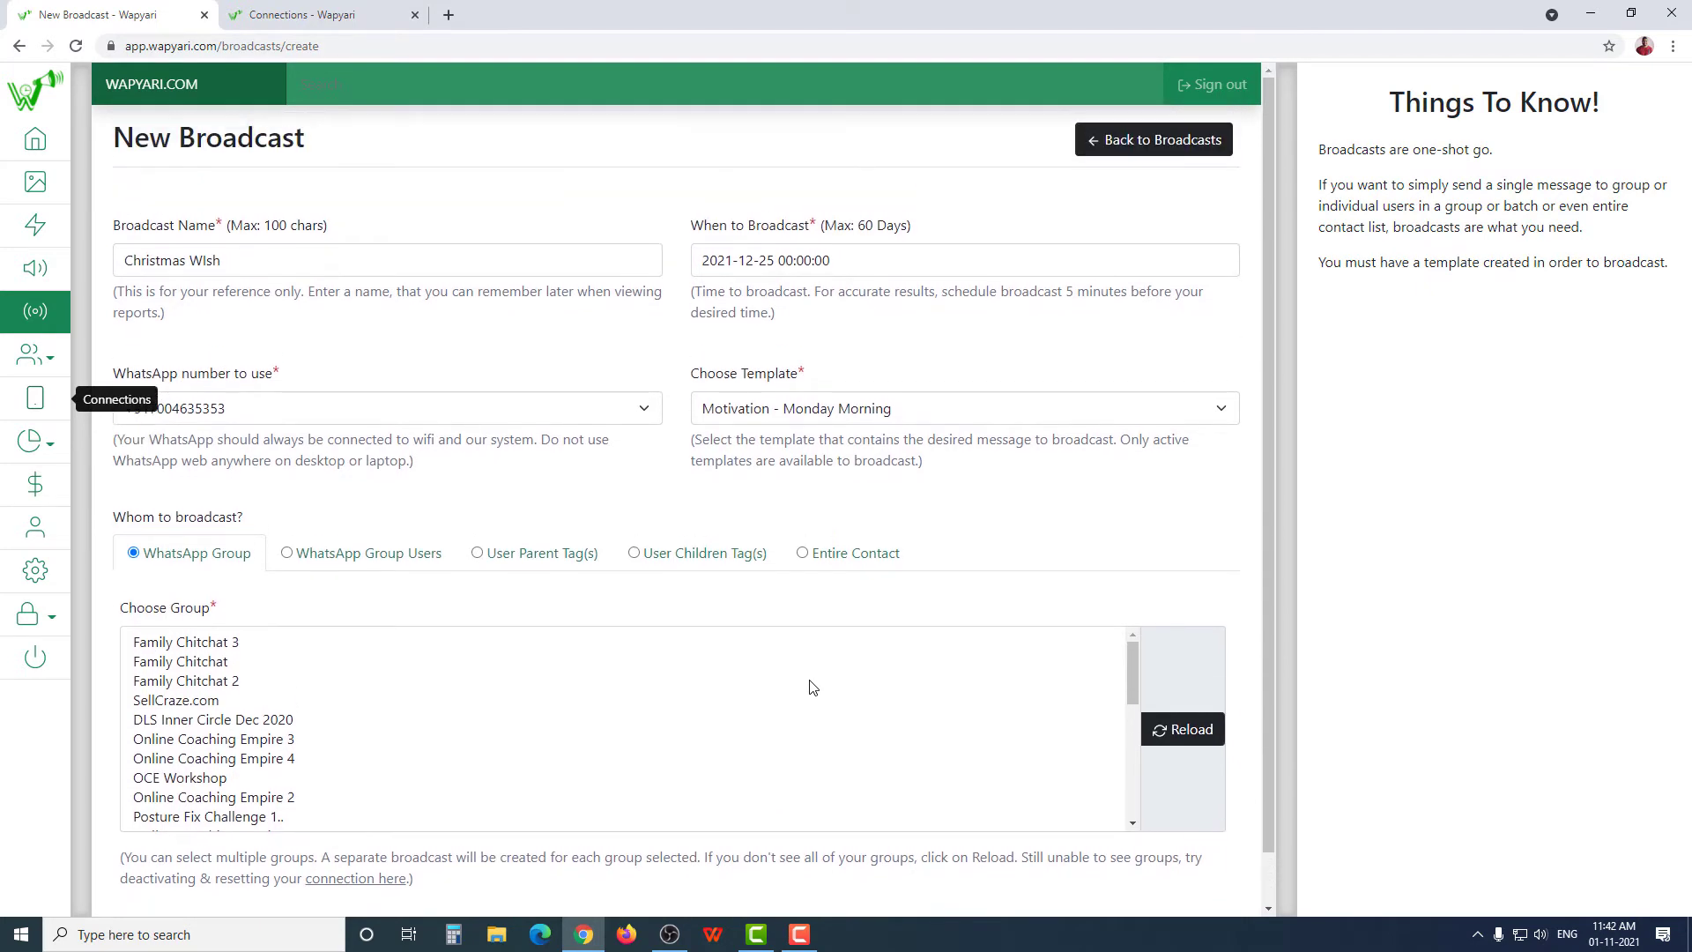
{"action": "scroll", "coordinate": [811, 687], "scroll_direction": "down", "scroll_amount": 1}
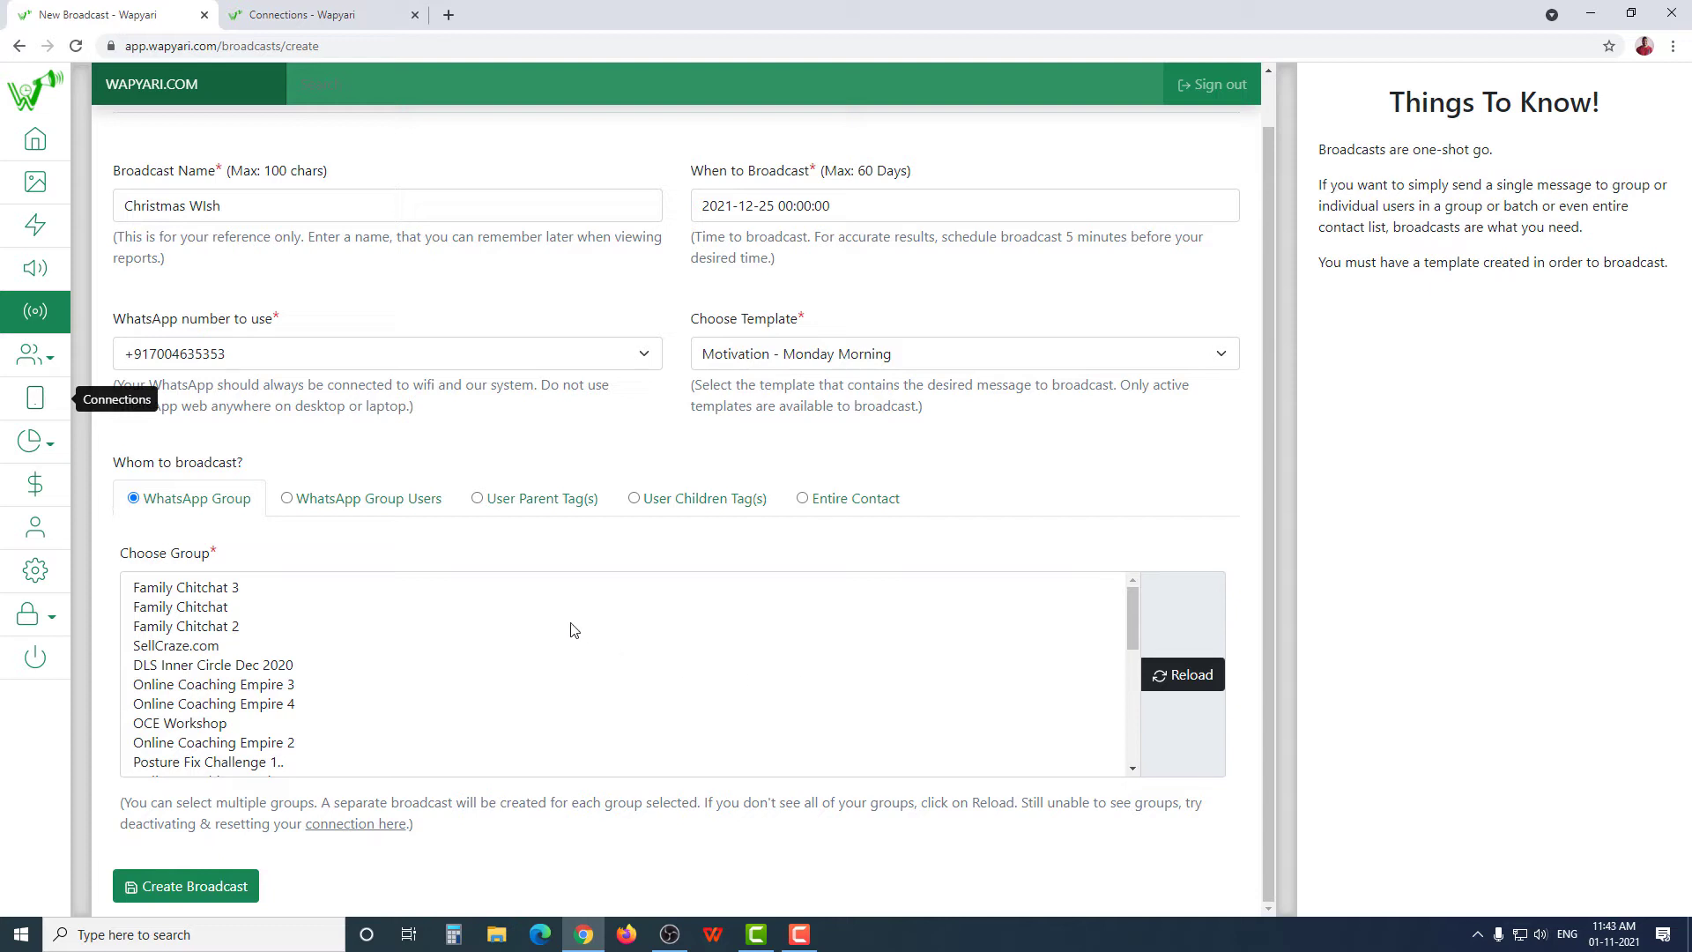
{"action": "scroll", "coordinate": [617, 650], "scroll_direction": "down", "scroll_amount": 1}
{"action": "scroll", "coordinate": [667, 667], "scroll_direction": "up", "scroll_amount": 1}
{"action": "scroll", "coordinate": [668, 668], "scroll_direction": "down", "scroll_amount": 3}
{"action": "scroll", "coordinate": [668, 667], "scroll_direction": "up", "scroll_amount": 4}
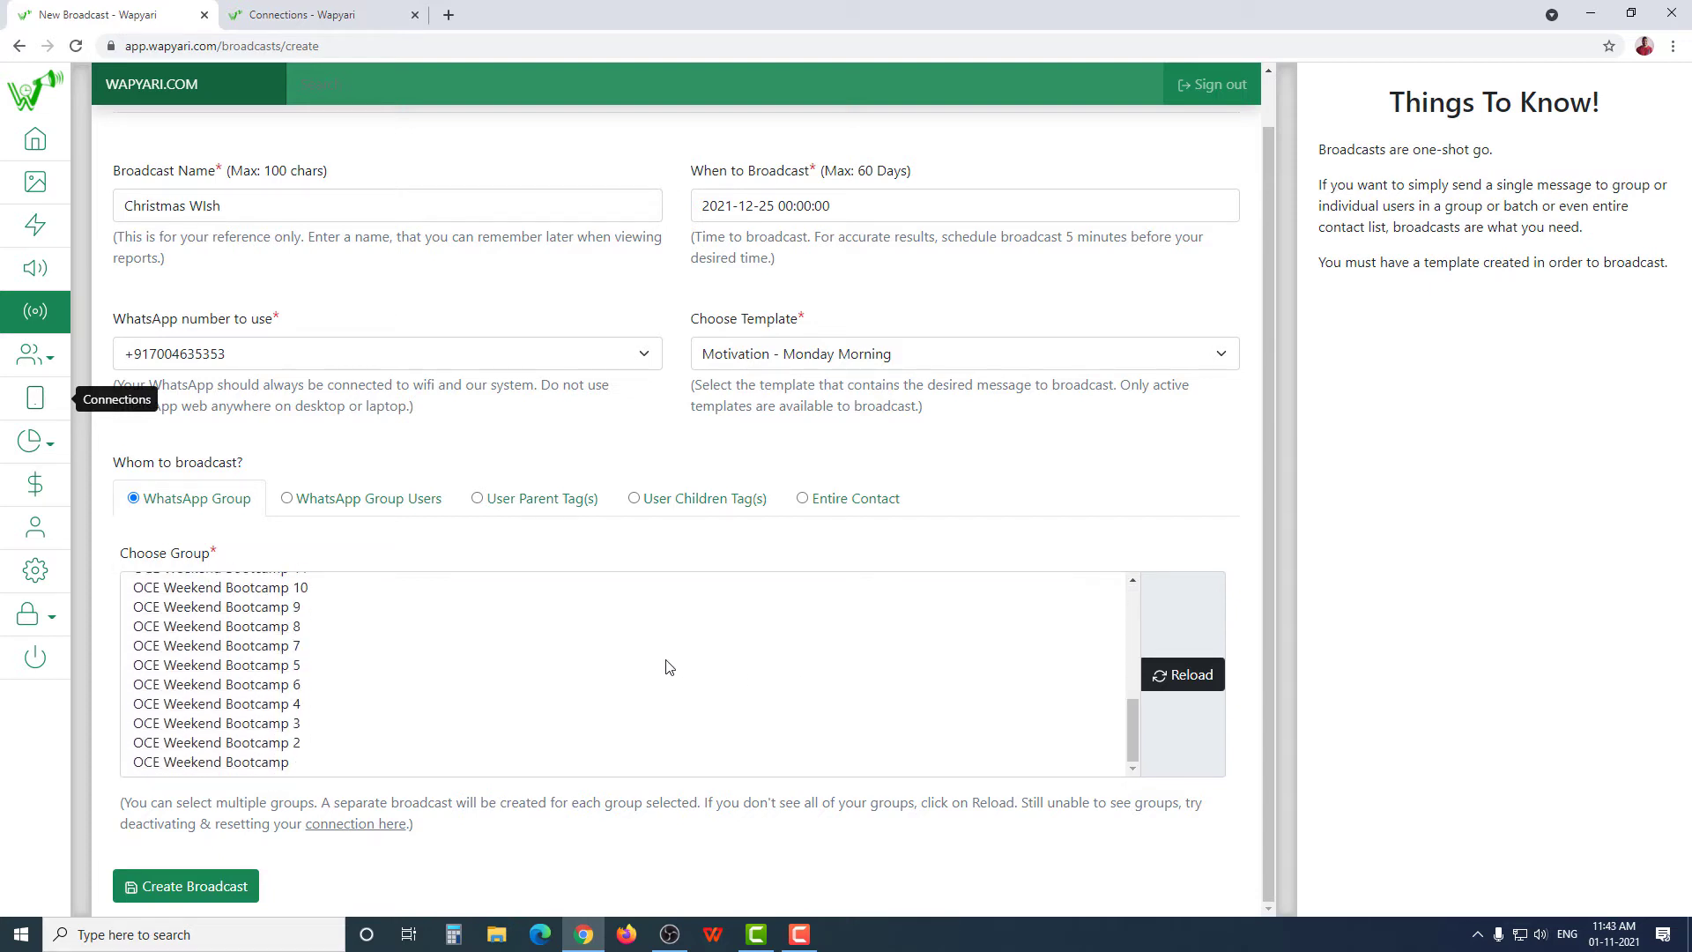
{"action": "left_click", "coordinate": [1173, 683]}
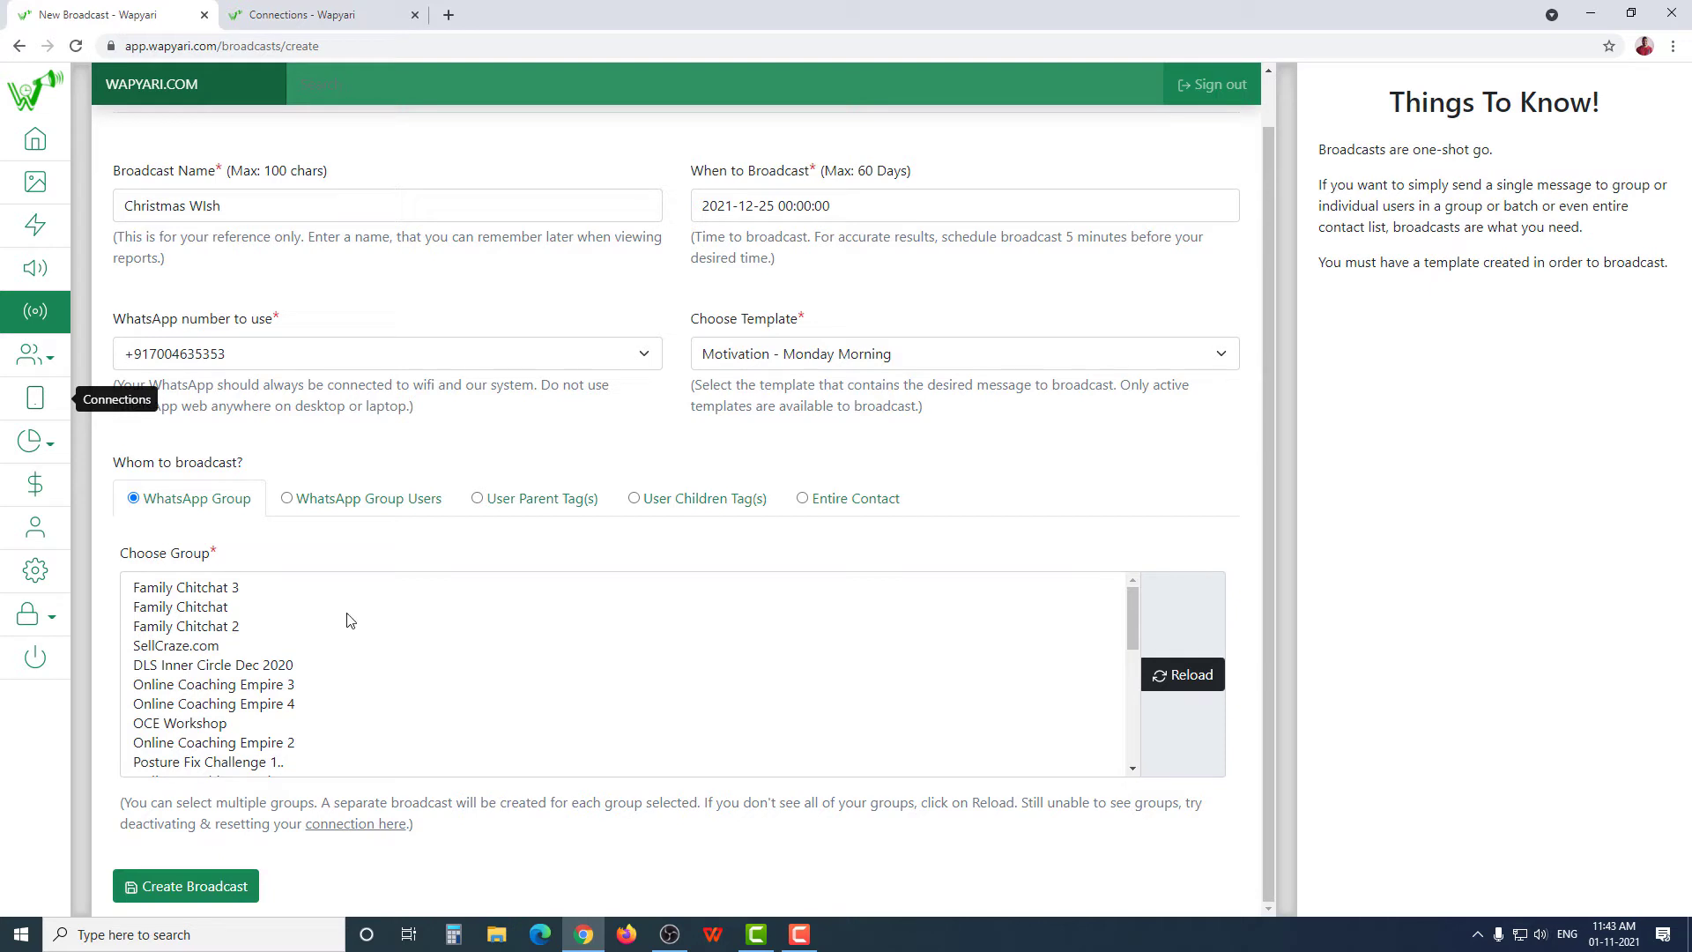
Select the WhatsApp groups Family Chitchat 3, Family Chitchat, Family Chitchat 2, Online Coaching Empire 3 and Online Coaching Empire 2 as recipients.
{"action": "left_click", "coordinate": [230, 589]}
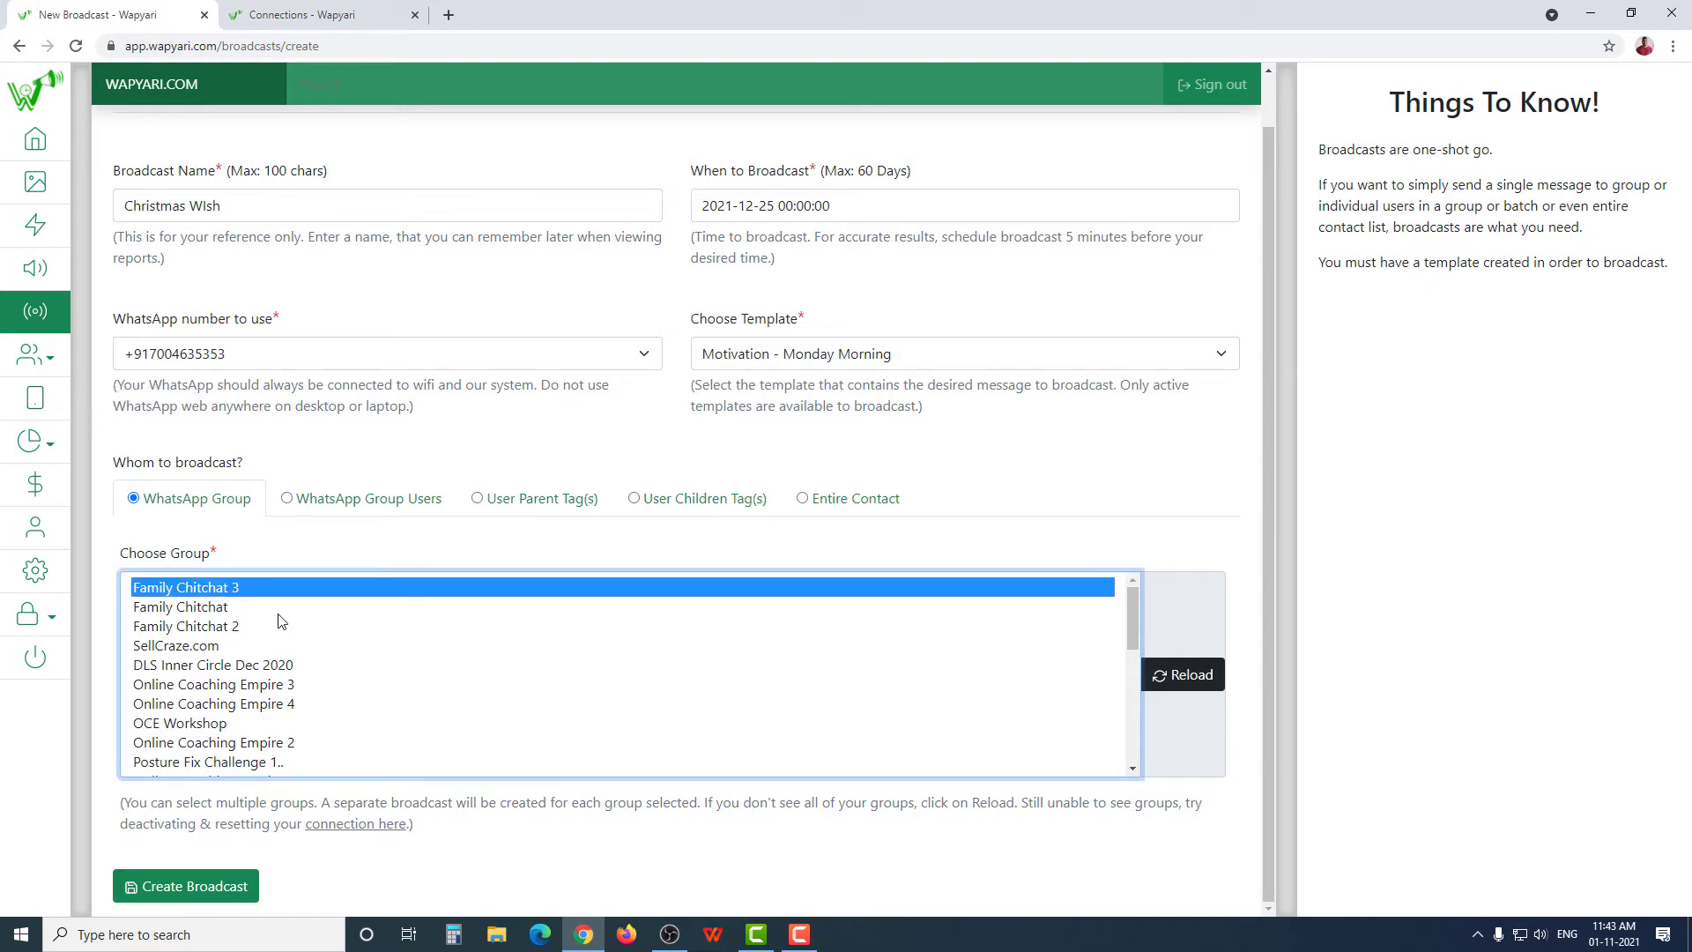
{"action": "left_click", "coordinate": [231, 608], "text": "ctrl"}
{"action": "left_click", "coordinate": [234, 626], "text": "ctrl"}
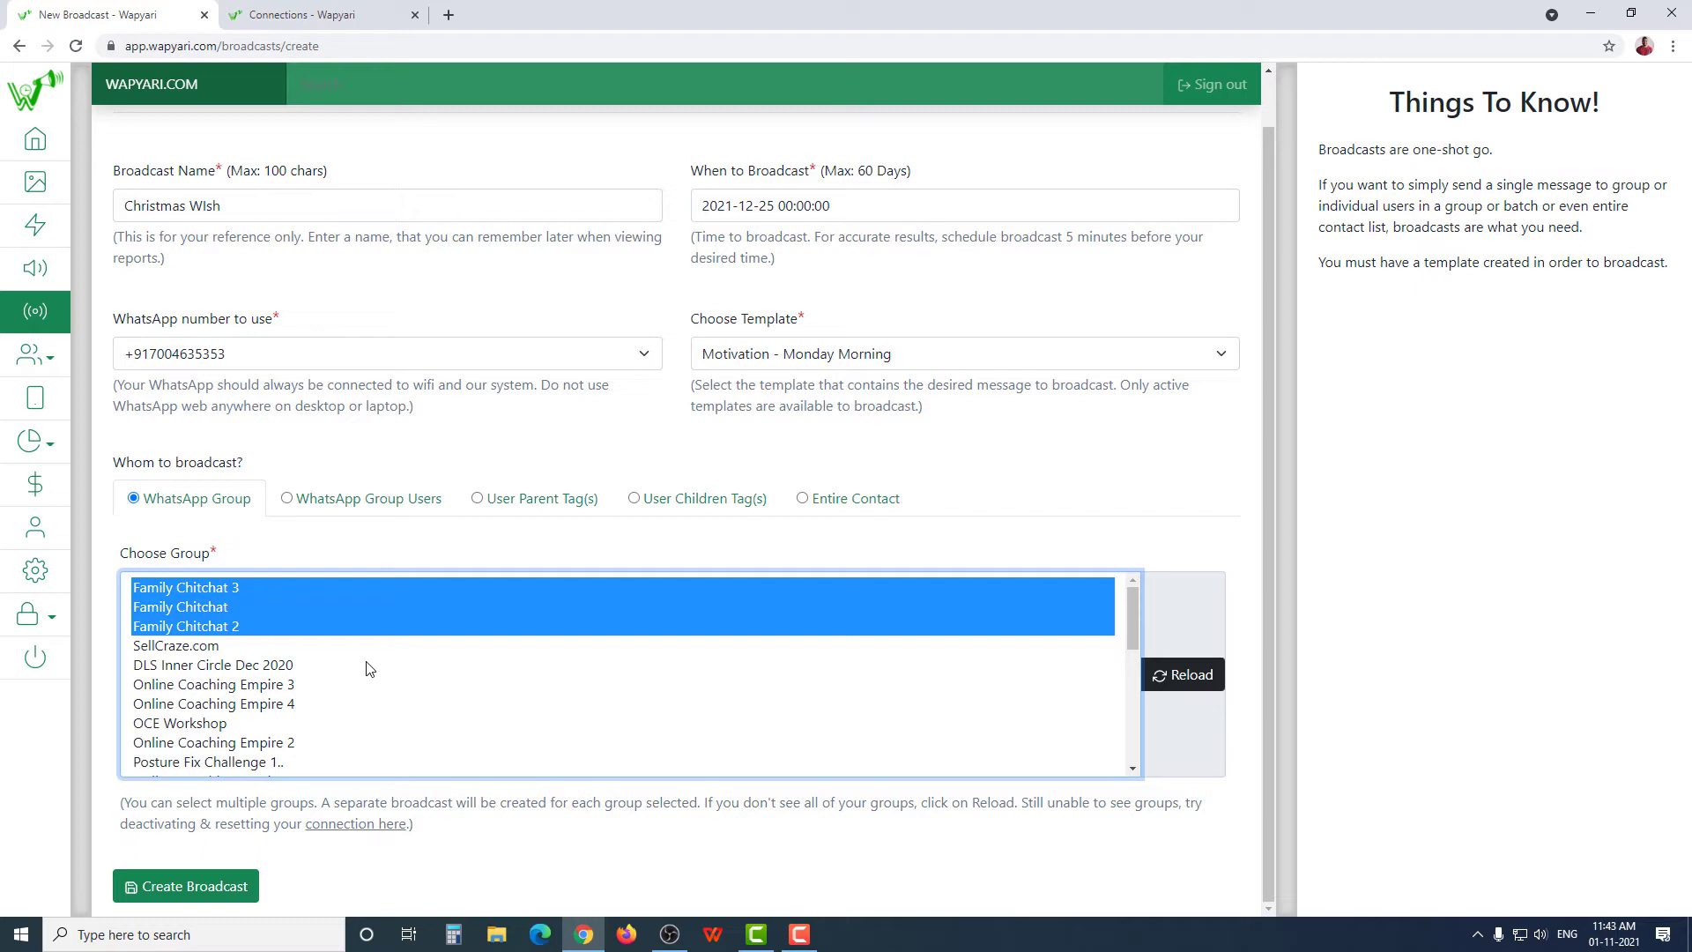
{"action": "left_click", "coordinate": [270, 686], "text": "ctrl"}
{"action": "left_click", "coordinate": [252, 743], "text": "ctrl"}
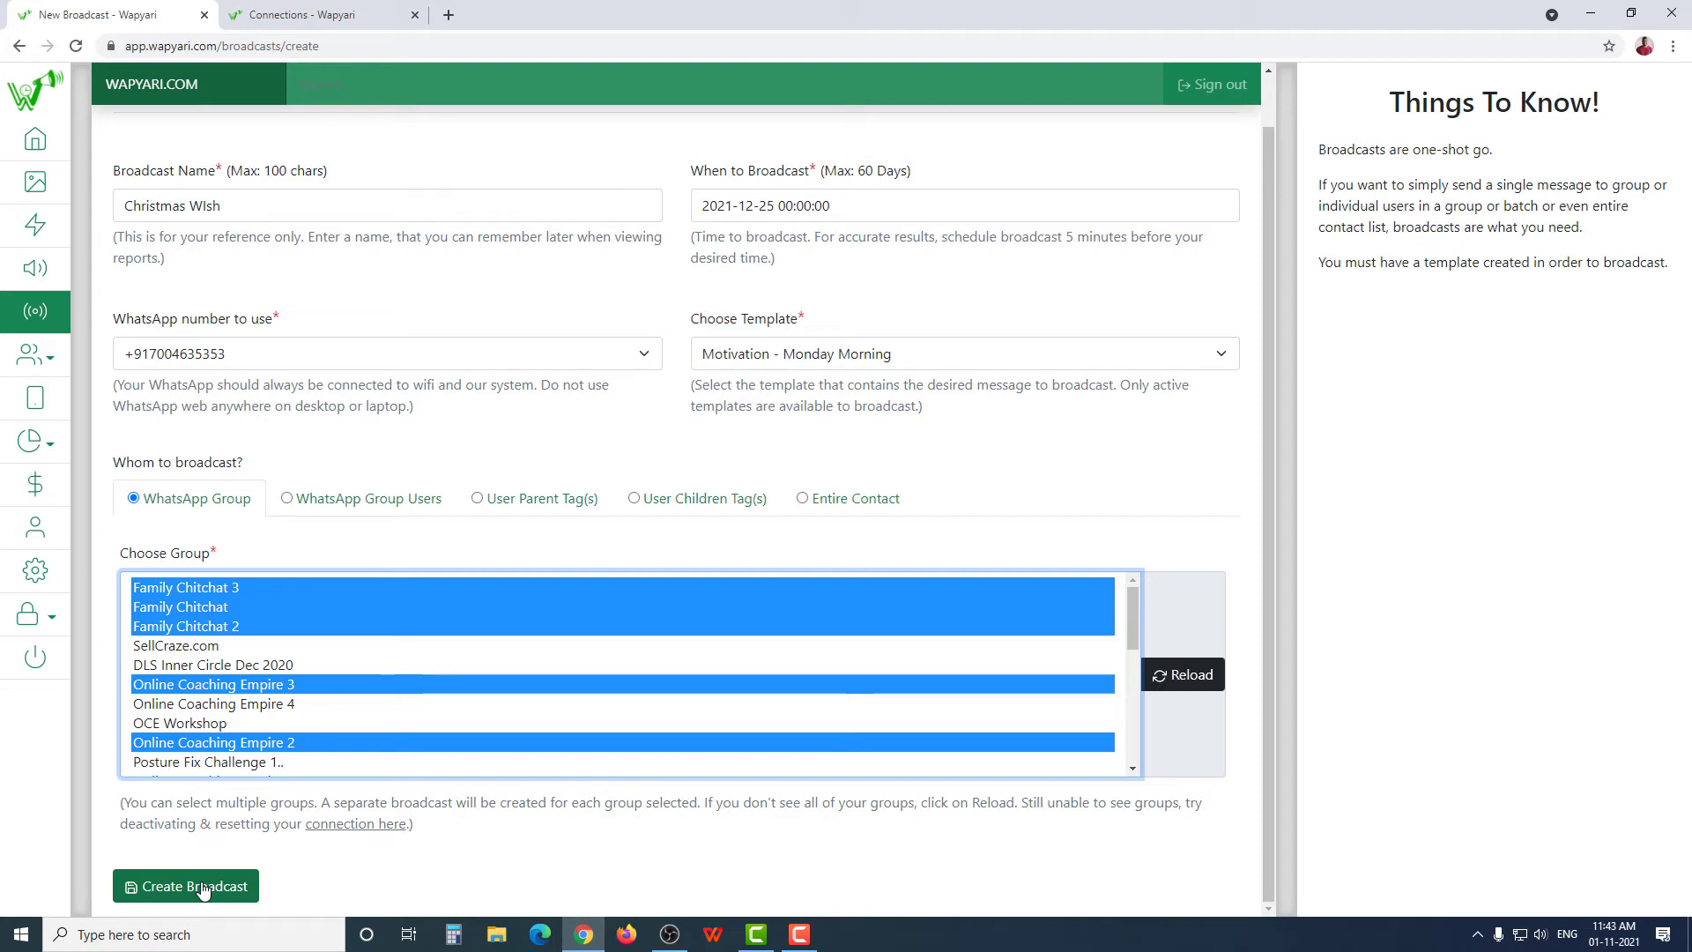
Target WhatsApp Group Users instead and select Family Chitchat 3, Family Chitchat, Family Chitchat 2, Online Coaching Empire 4 and OCE Workshop.
{"action": "left_click", "coordinate": [376, 504]}
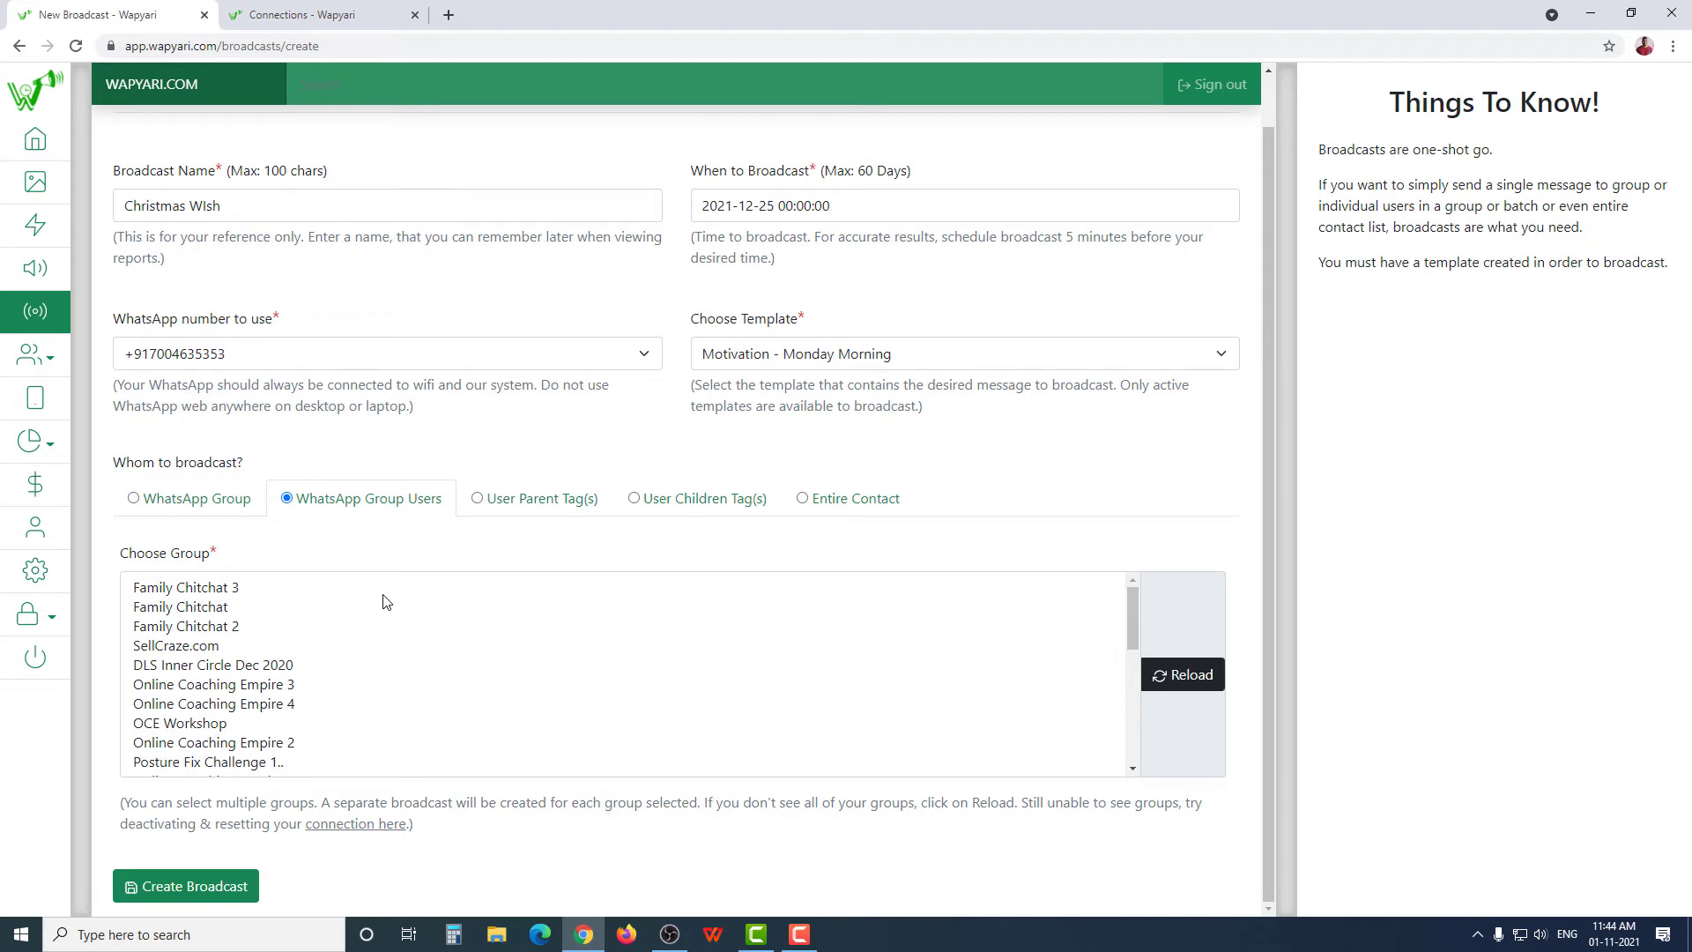
{"action": "left_click_drag", "start_coordinate": [223, 593], "coordinate": [222, 628]}
{"action": "left_click", "coordinate": [227, 707], "text": "ctrl"}
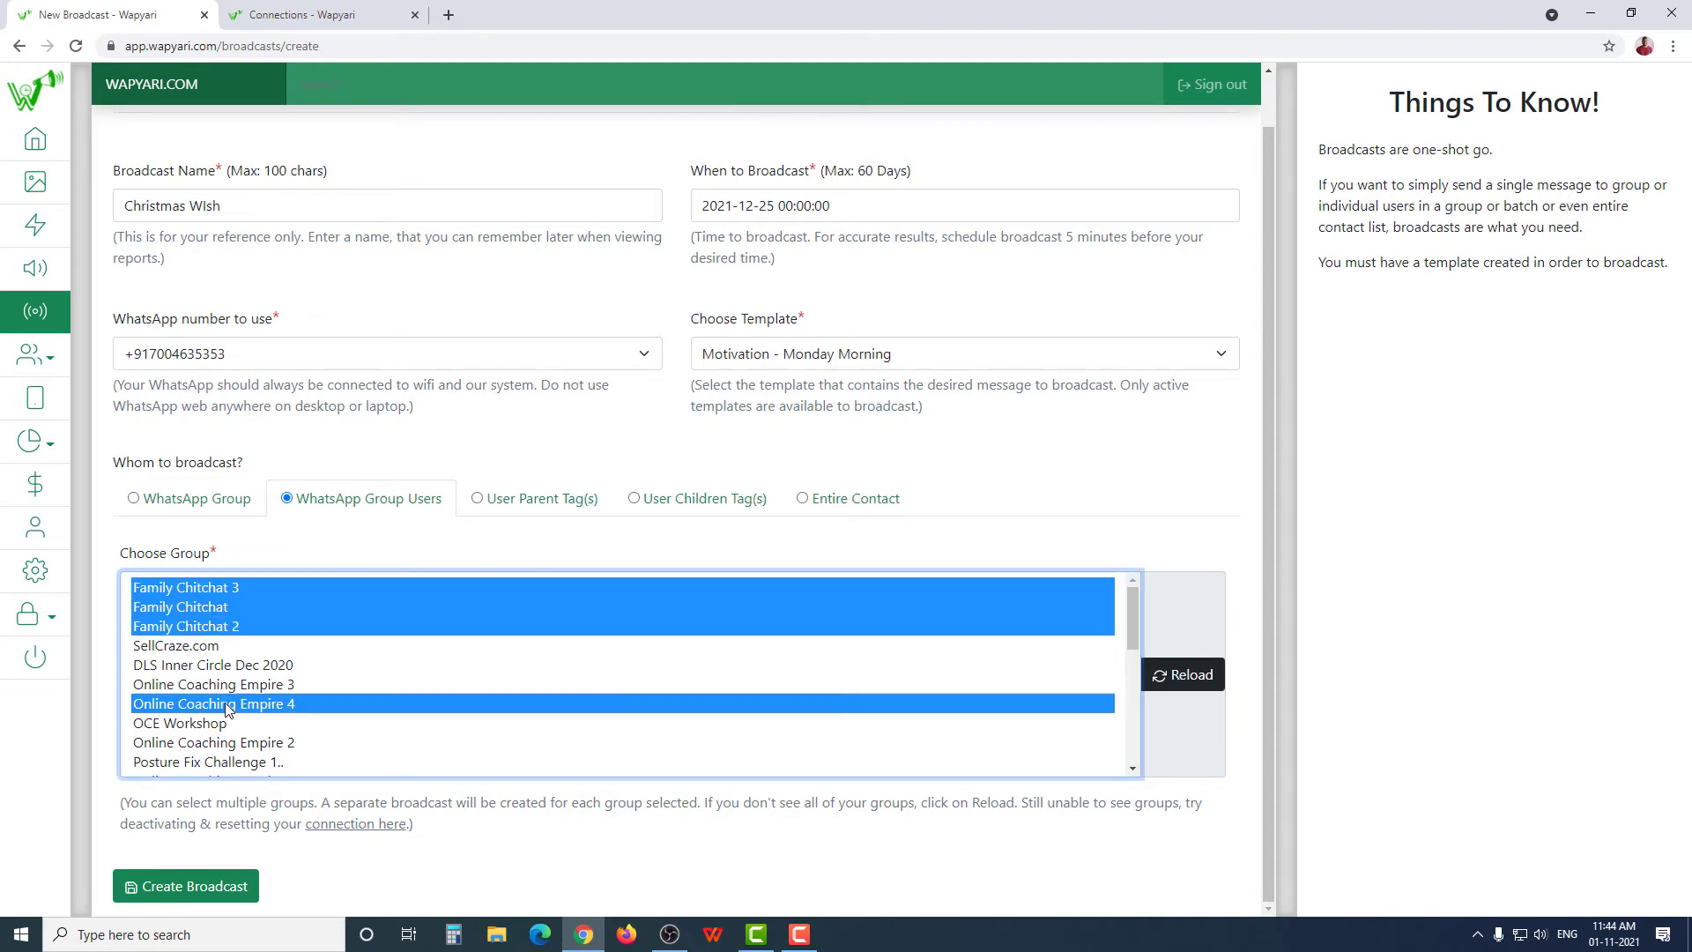
{"action": "left_click", "coordinate": [220, 725], "text": "ctrl"}
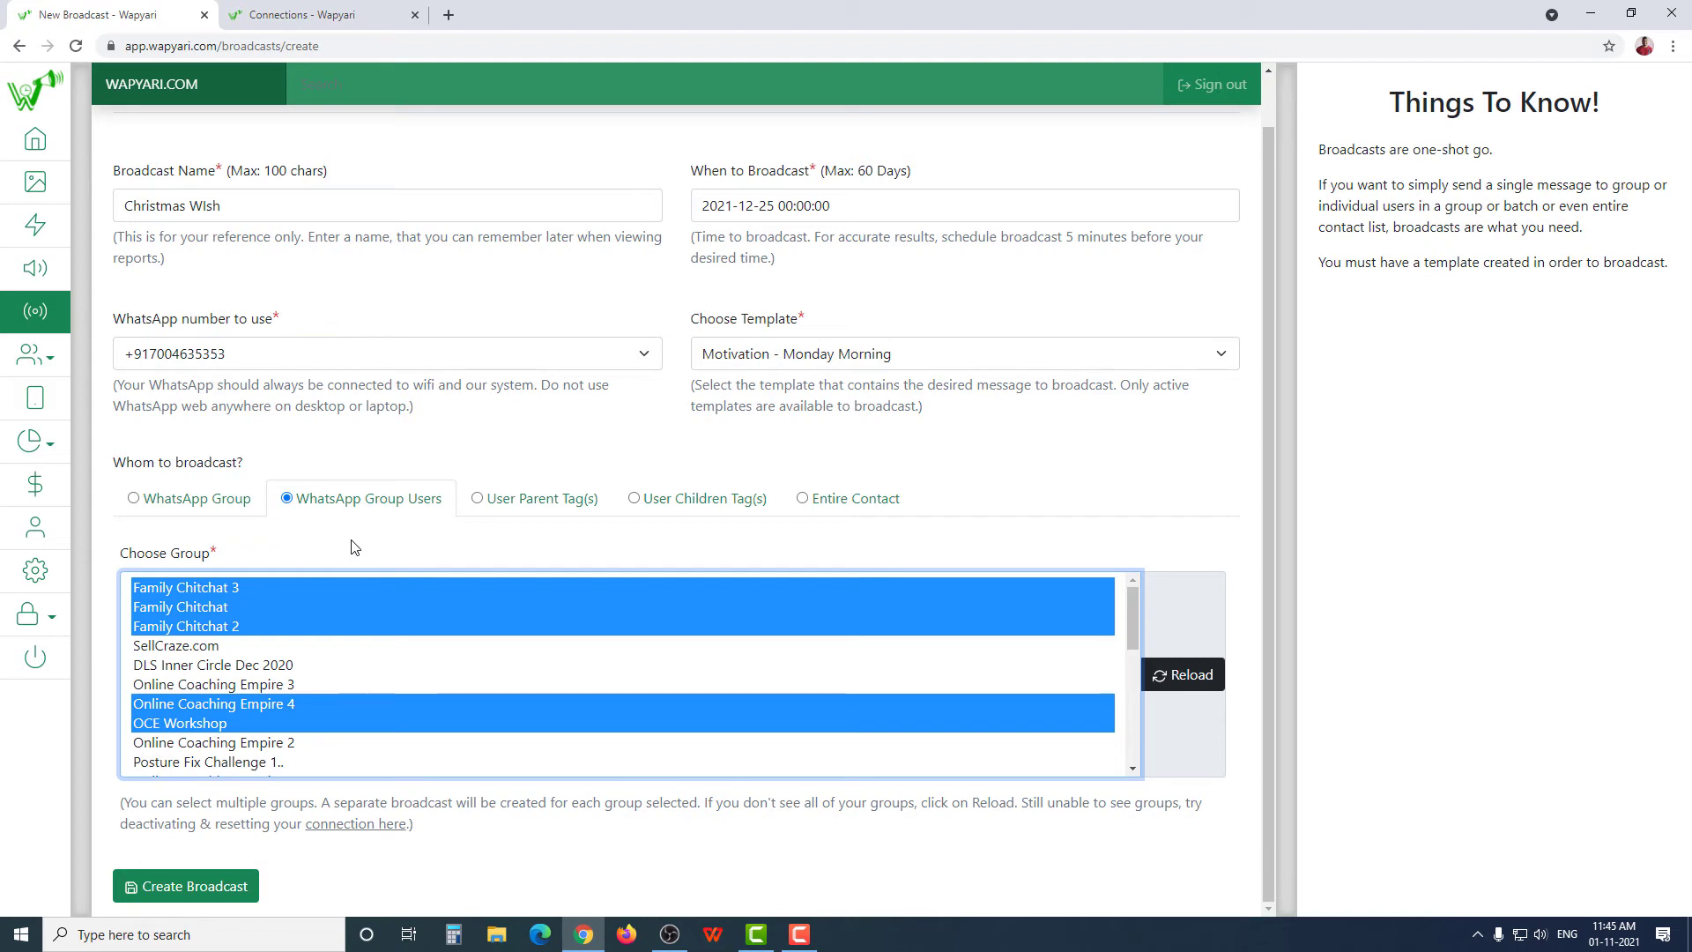
Target User Parent Tag(s) for the broadcast and select the Family Members and Close Friends tags.
{"action": "left_click", "coordinate": [197, 897]}
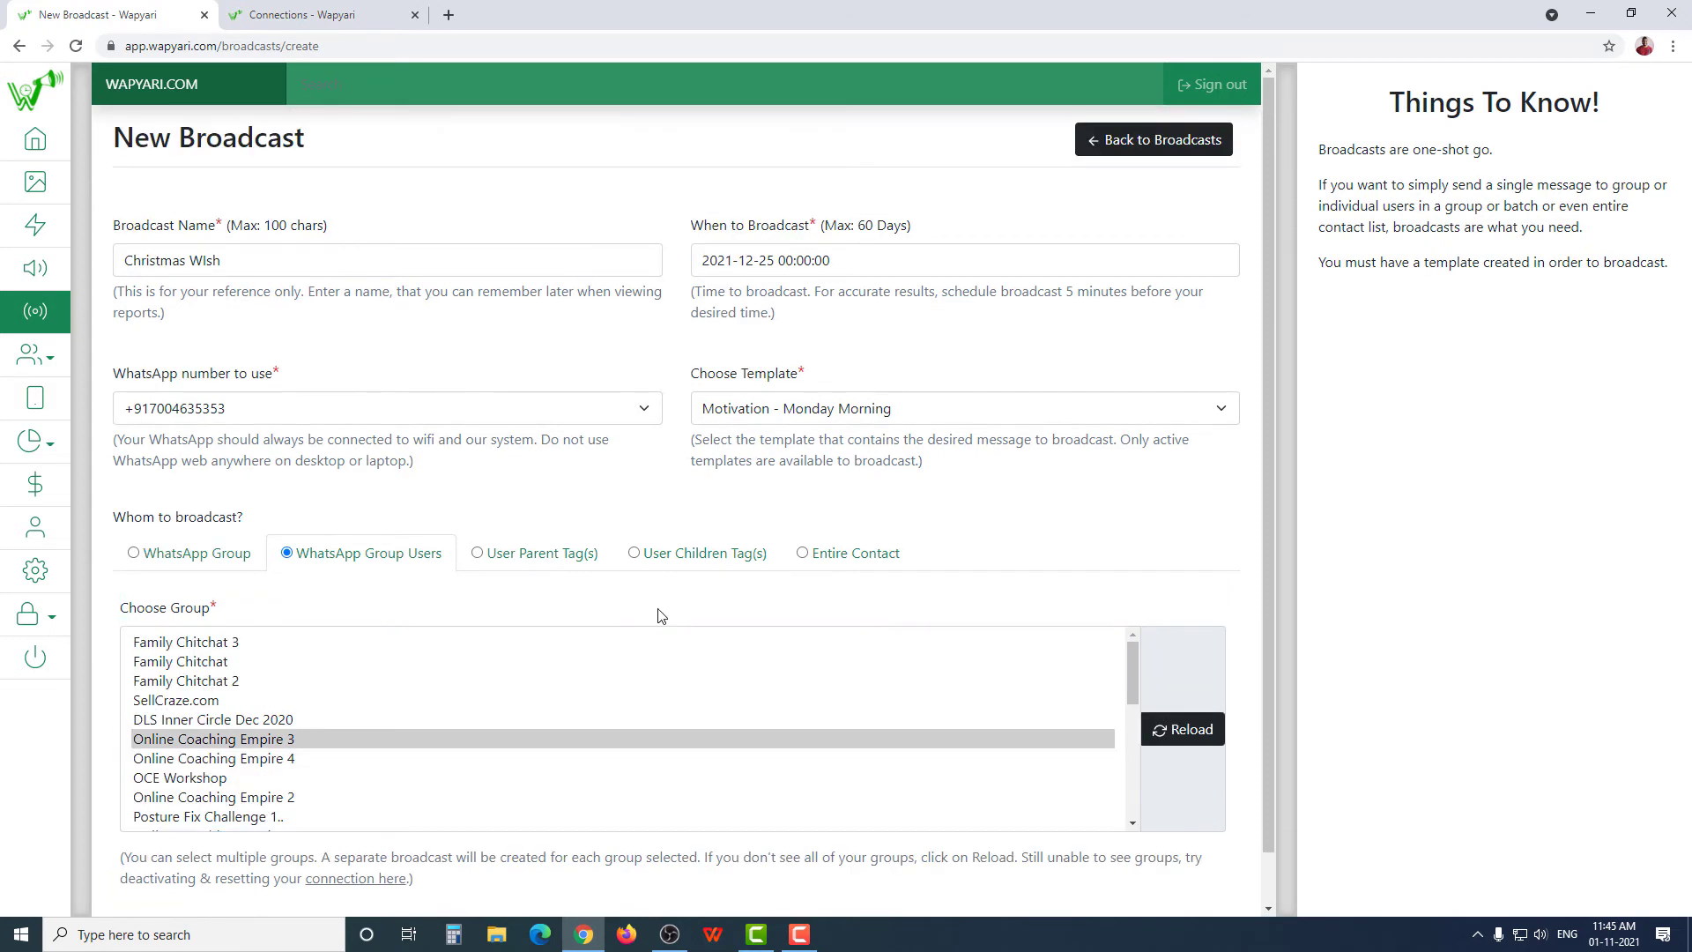
{"action": "left_click", "coordinate": [553, 563]}
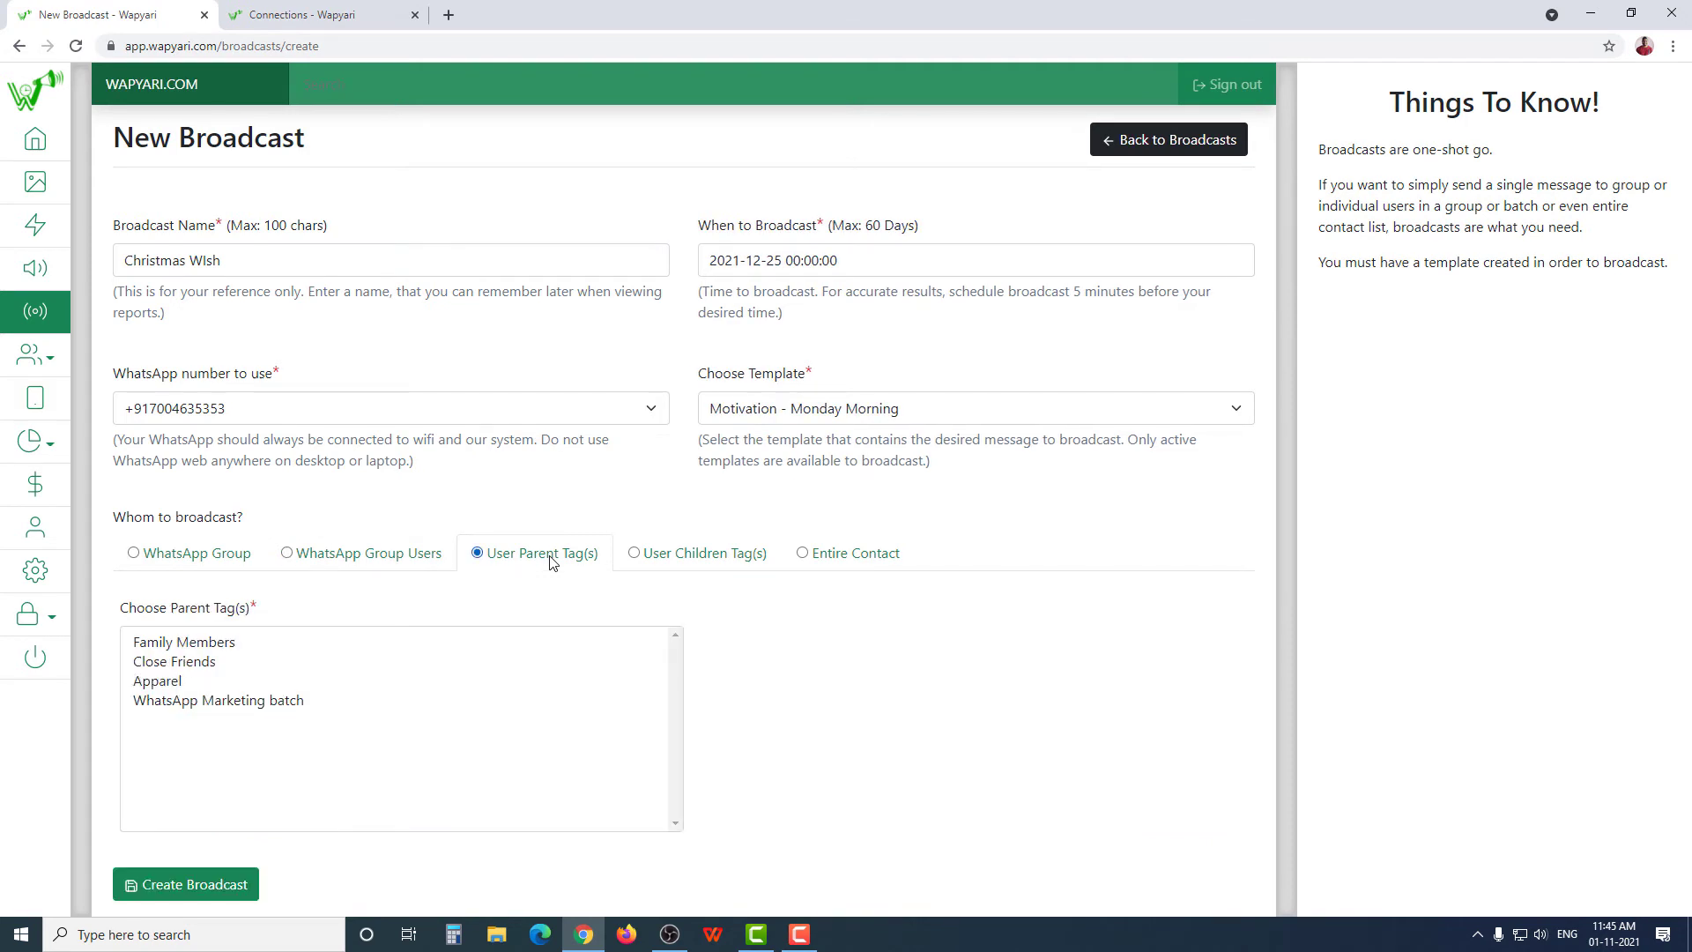
{"action": "left_click_drag", "start_coordinate": [222, 643], "coordinate": [211, 668]}
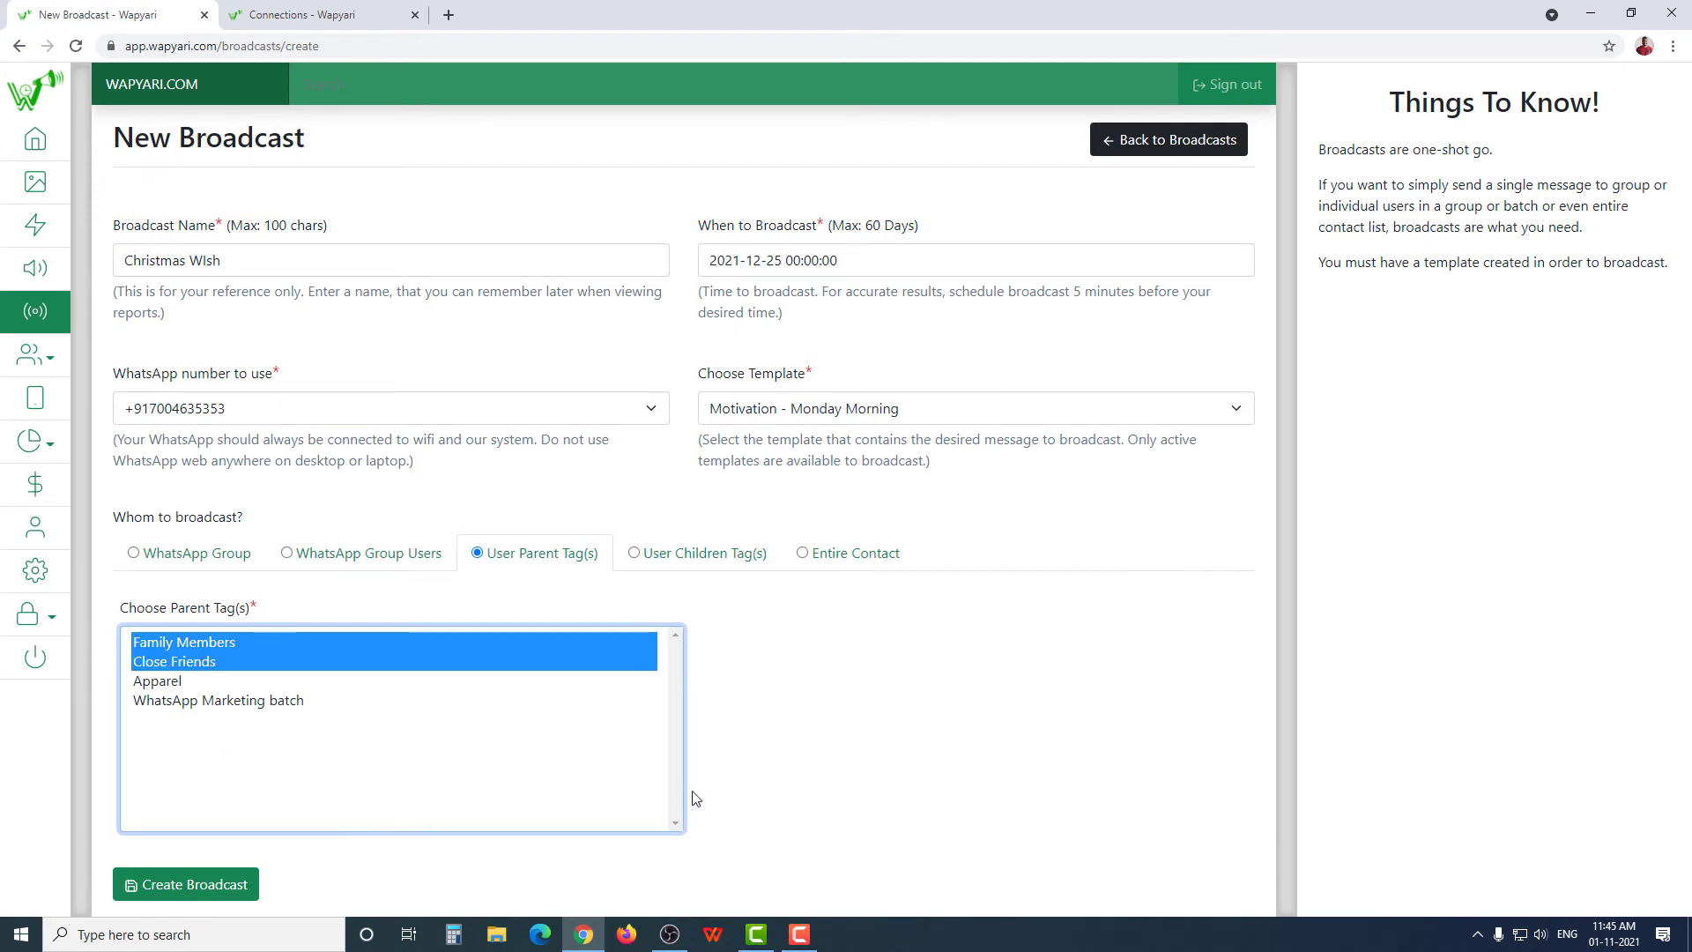
{"action": "left_click", "coordinate": [210, 888]}
{"action": "left_click", "coordinate": [839, 754]}
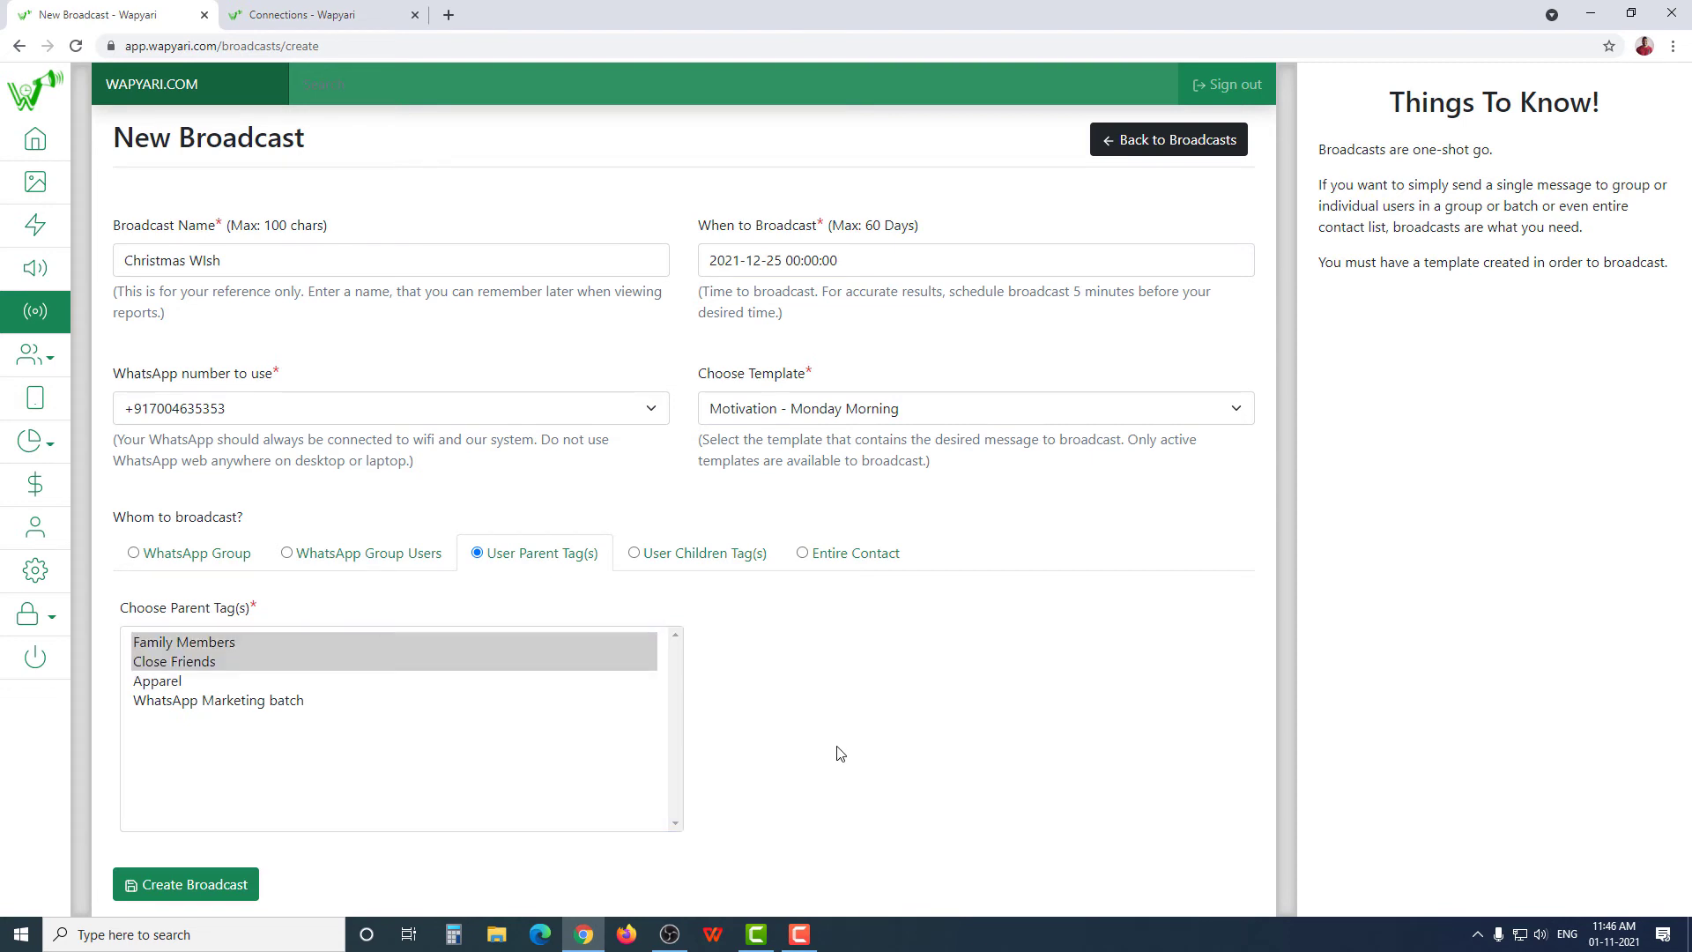
Target User Children Tag(s) instead and select Personal Family, Trousers and WhatsApp Marketing batch November.
{"action": "left_click", "coordinate": [729, 557]}
{"action": "left_click", "coordinate": [340, 719]}
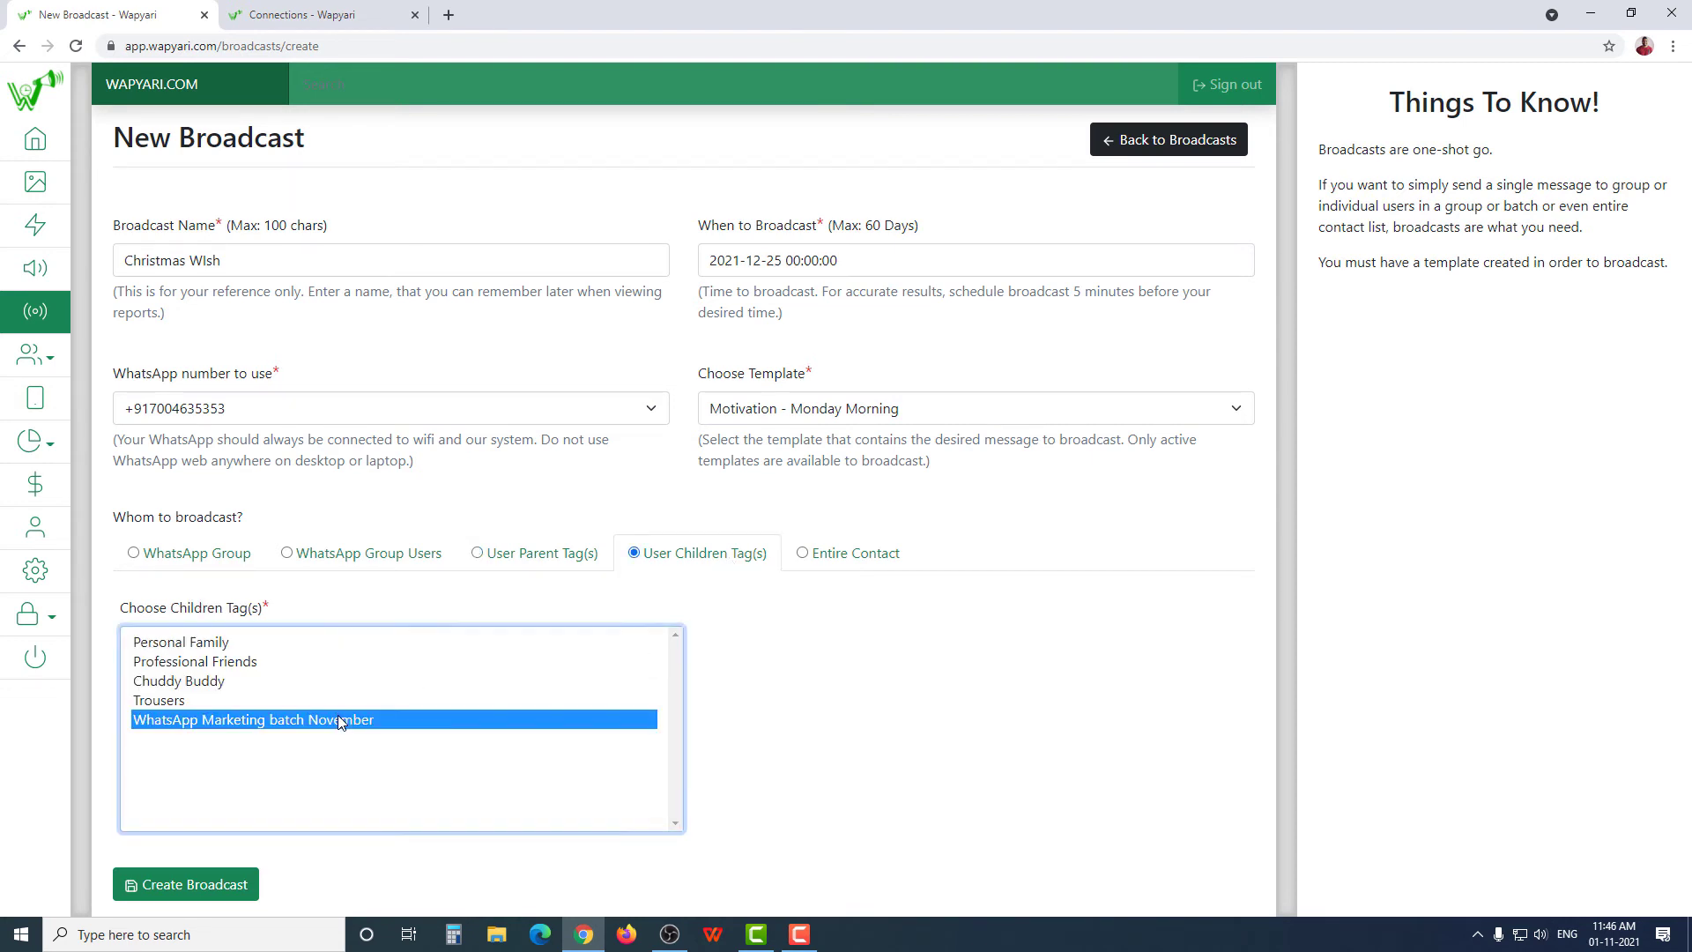
{"action": "left_click", "coordinate": [265, 642], "text": "ctrl"}
{"action": "left_click", "coordinate": [264, 700], "text": "ctrl"}
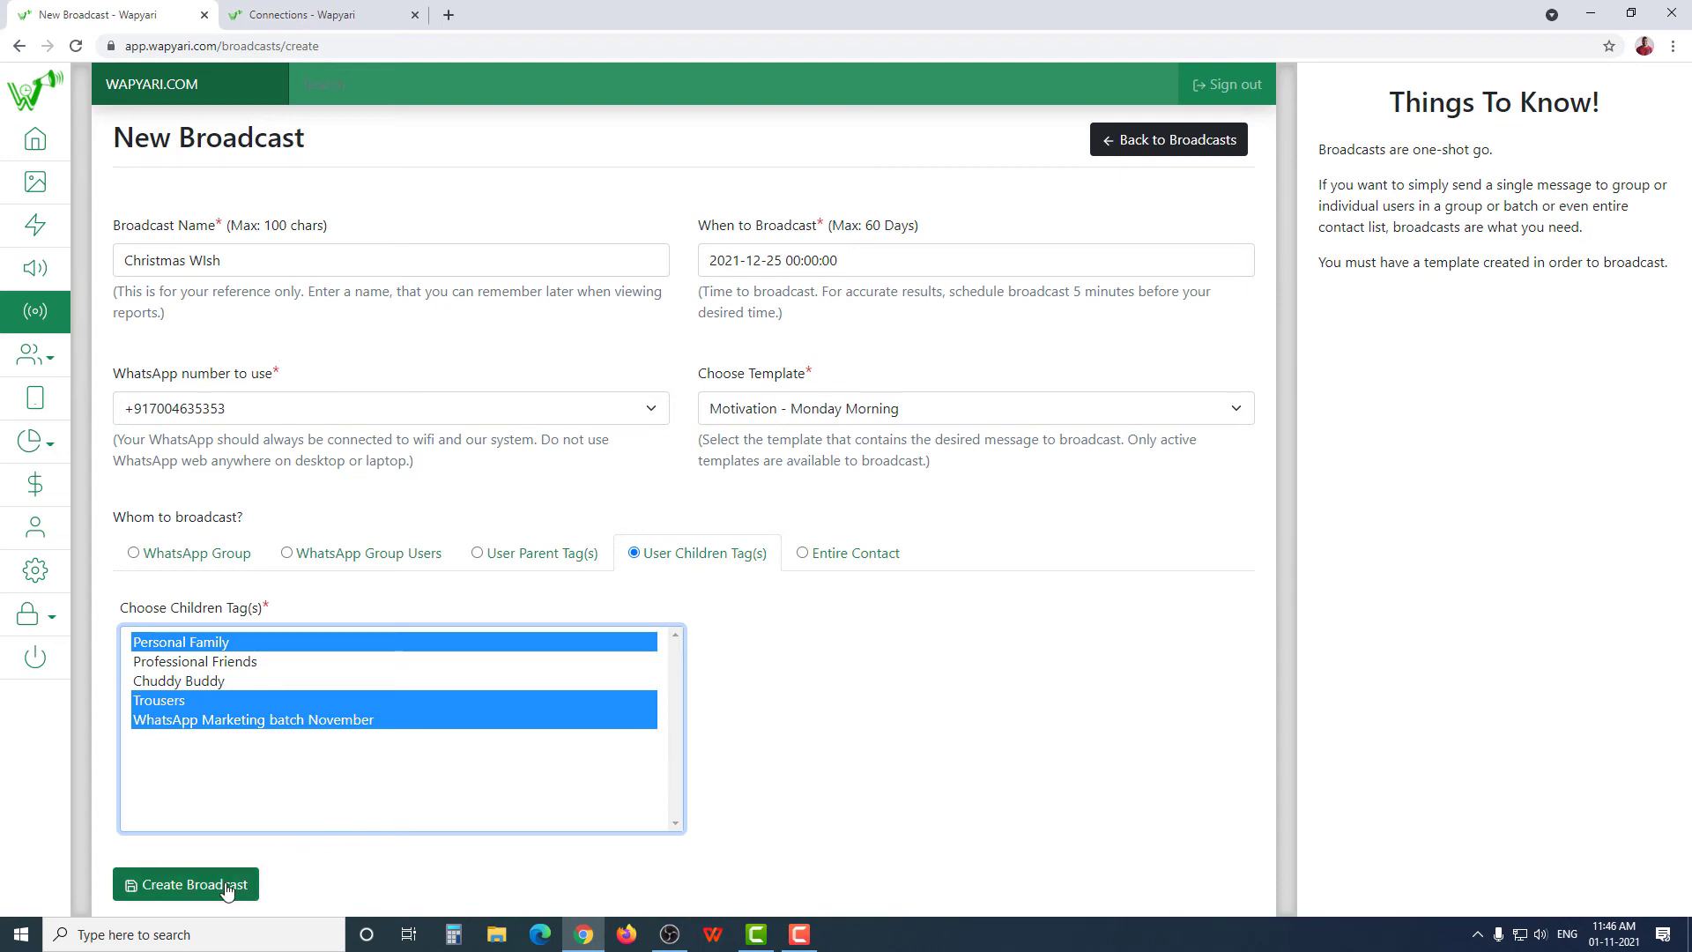
{"action": "left_click", "coordinate": [573, 552]}
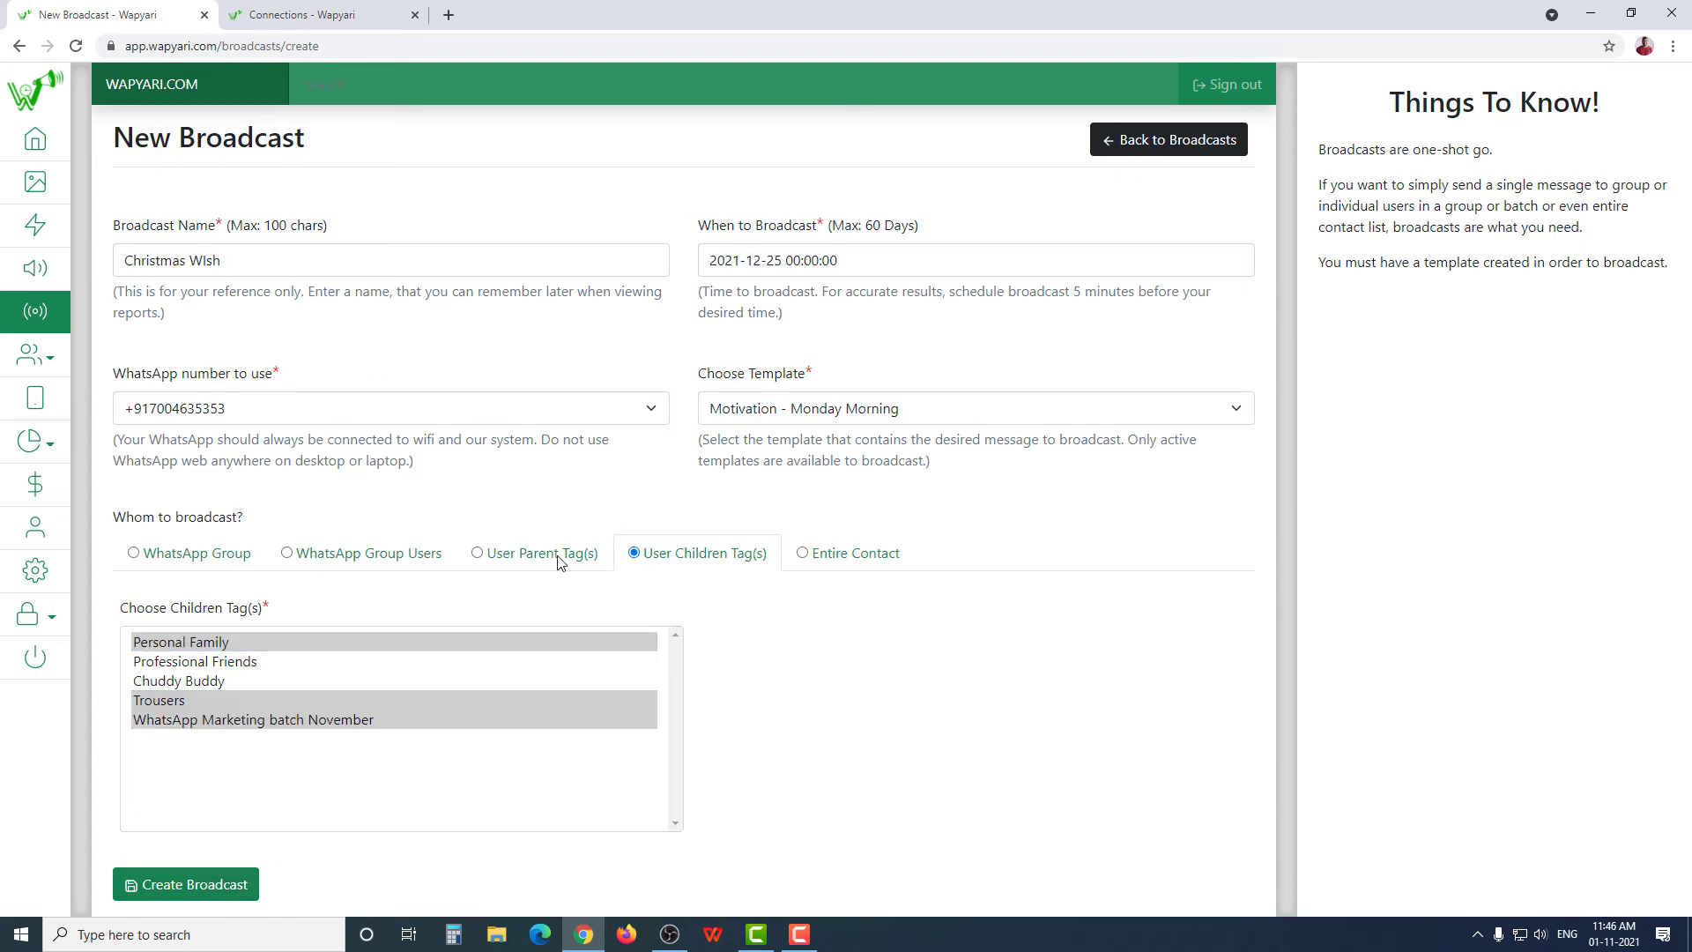
{"action": "left_click", "coordinate": [683, 554]}
Switch the broadcast target to Entire Contact, using all uploaded contacts.
{"action": "left_click", "coordinate": [838, 560]}
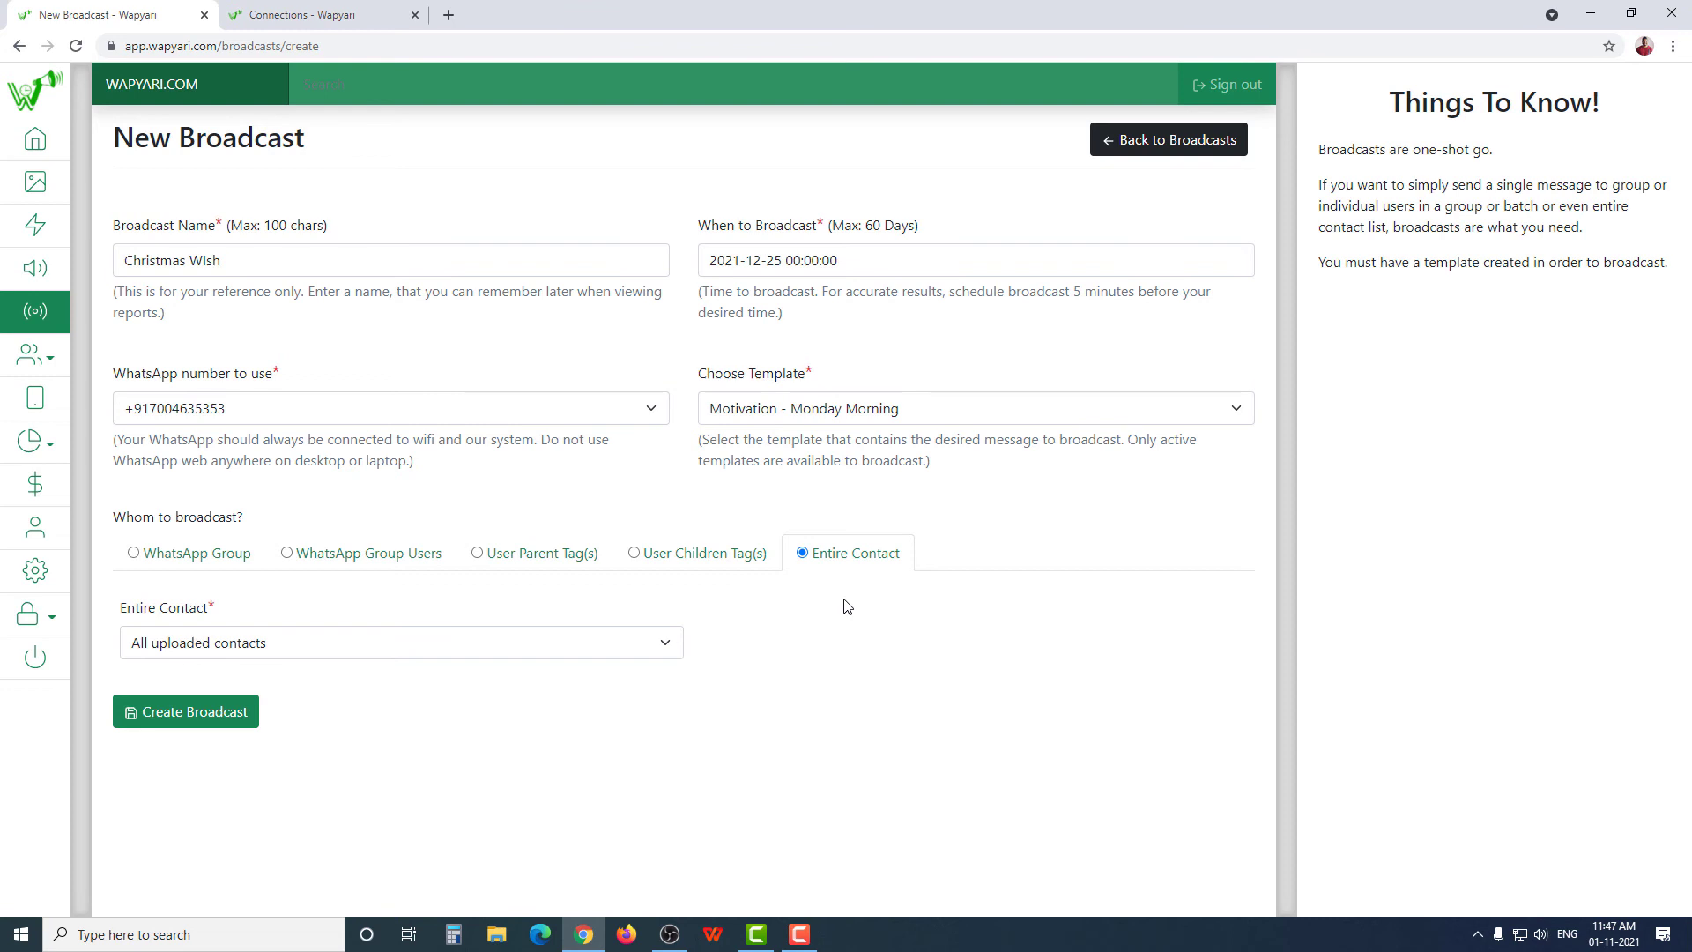
{"action": "left_click", "coordinate": [234, 721]}
Target WhatsApp Group with only Family Chitchat 3, Family Chitchat and Family Chitchat 2 selected, and create the broadcast.
{"action": "left_click", "coordinate": [225, 559]}
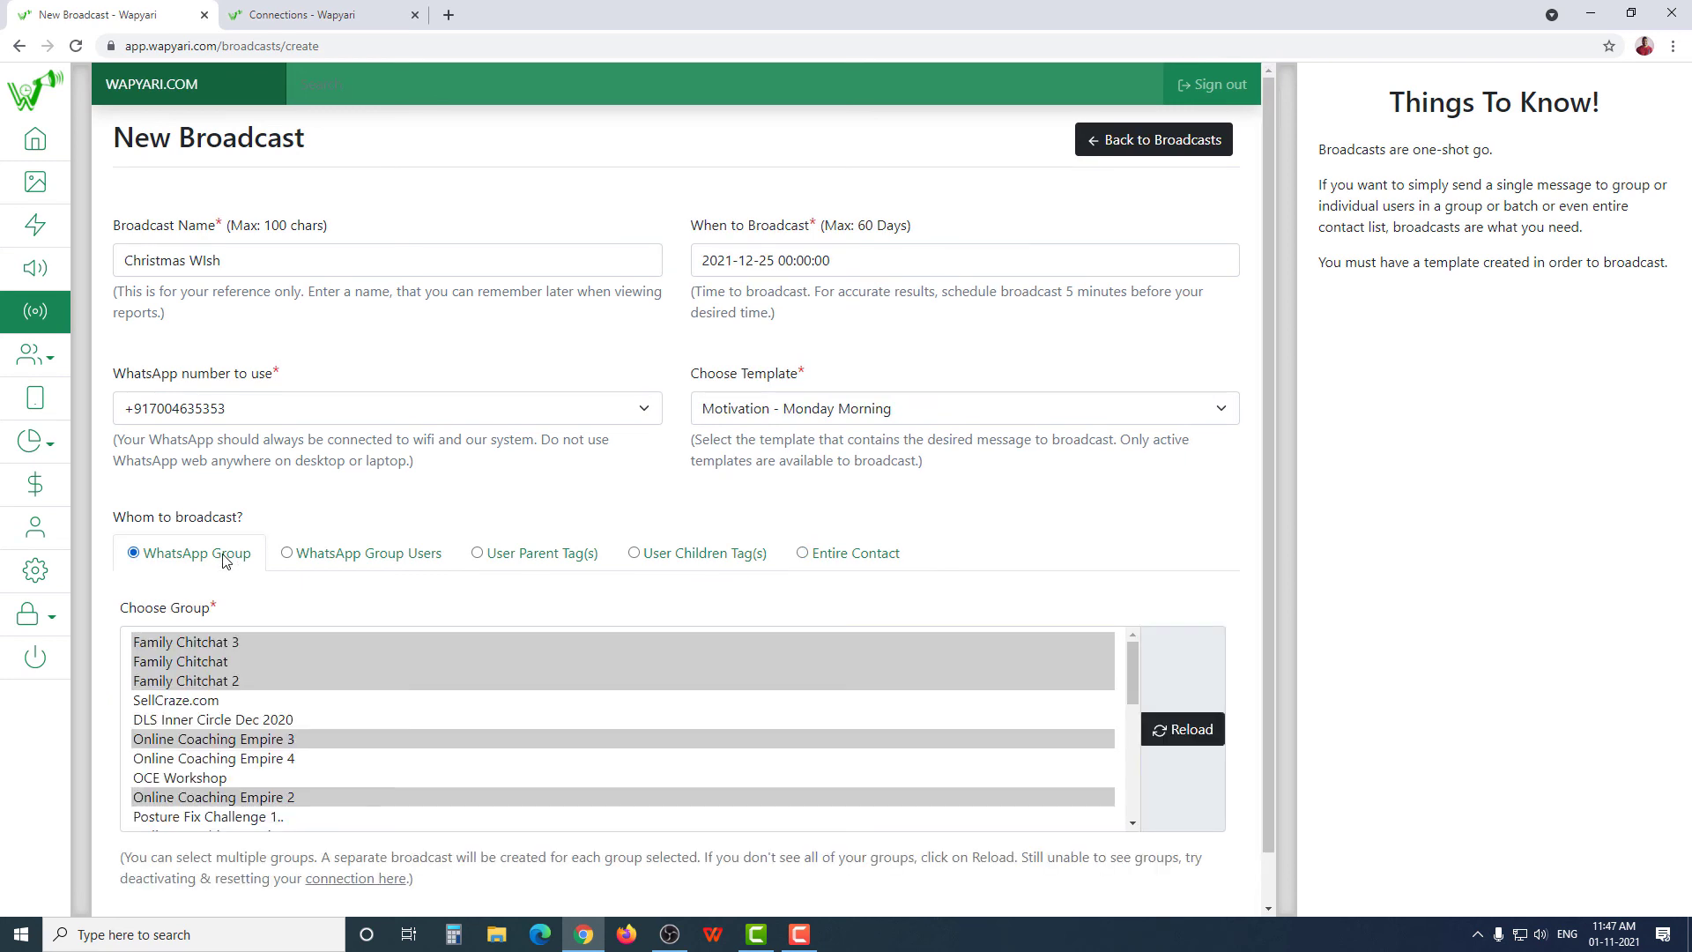
{"action": "scroll", "coordinate": [311, 600], "scroll_direction": "down", "scroll_amount": 1}
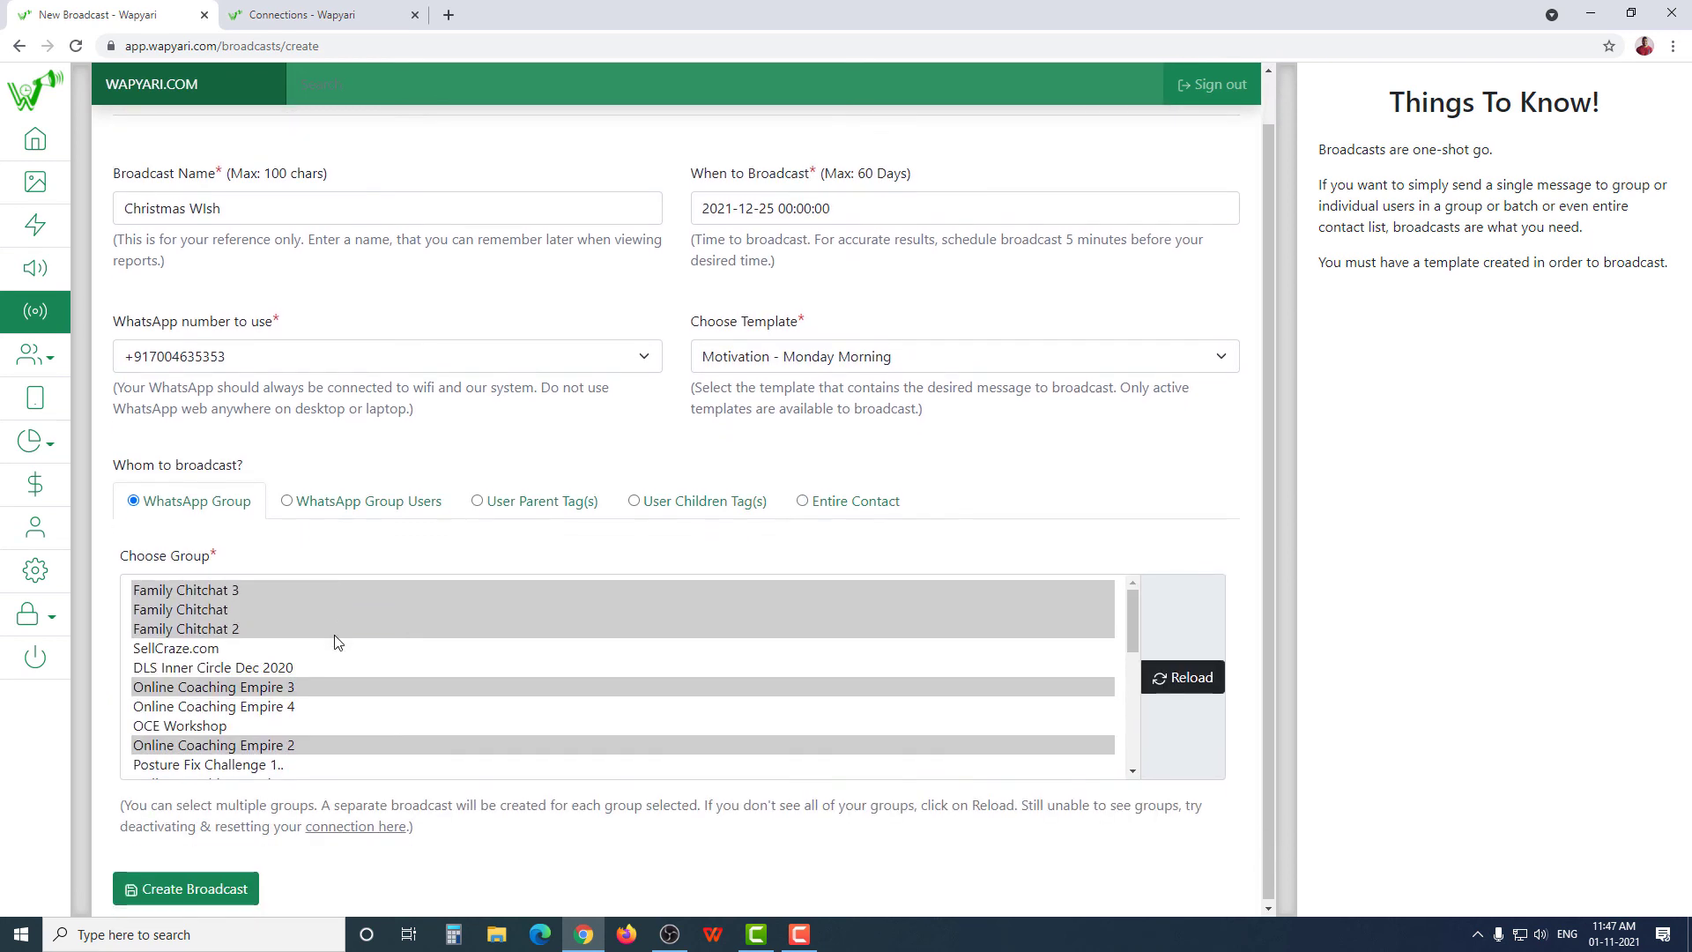
{"action": "left_click", "coordinate": [305, 623]}
{"action": "left_click", "coordinate": [256, 588]}
{"action": "left_click", "coordinate": [256, 608], "text": "ctrl"}
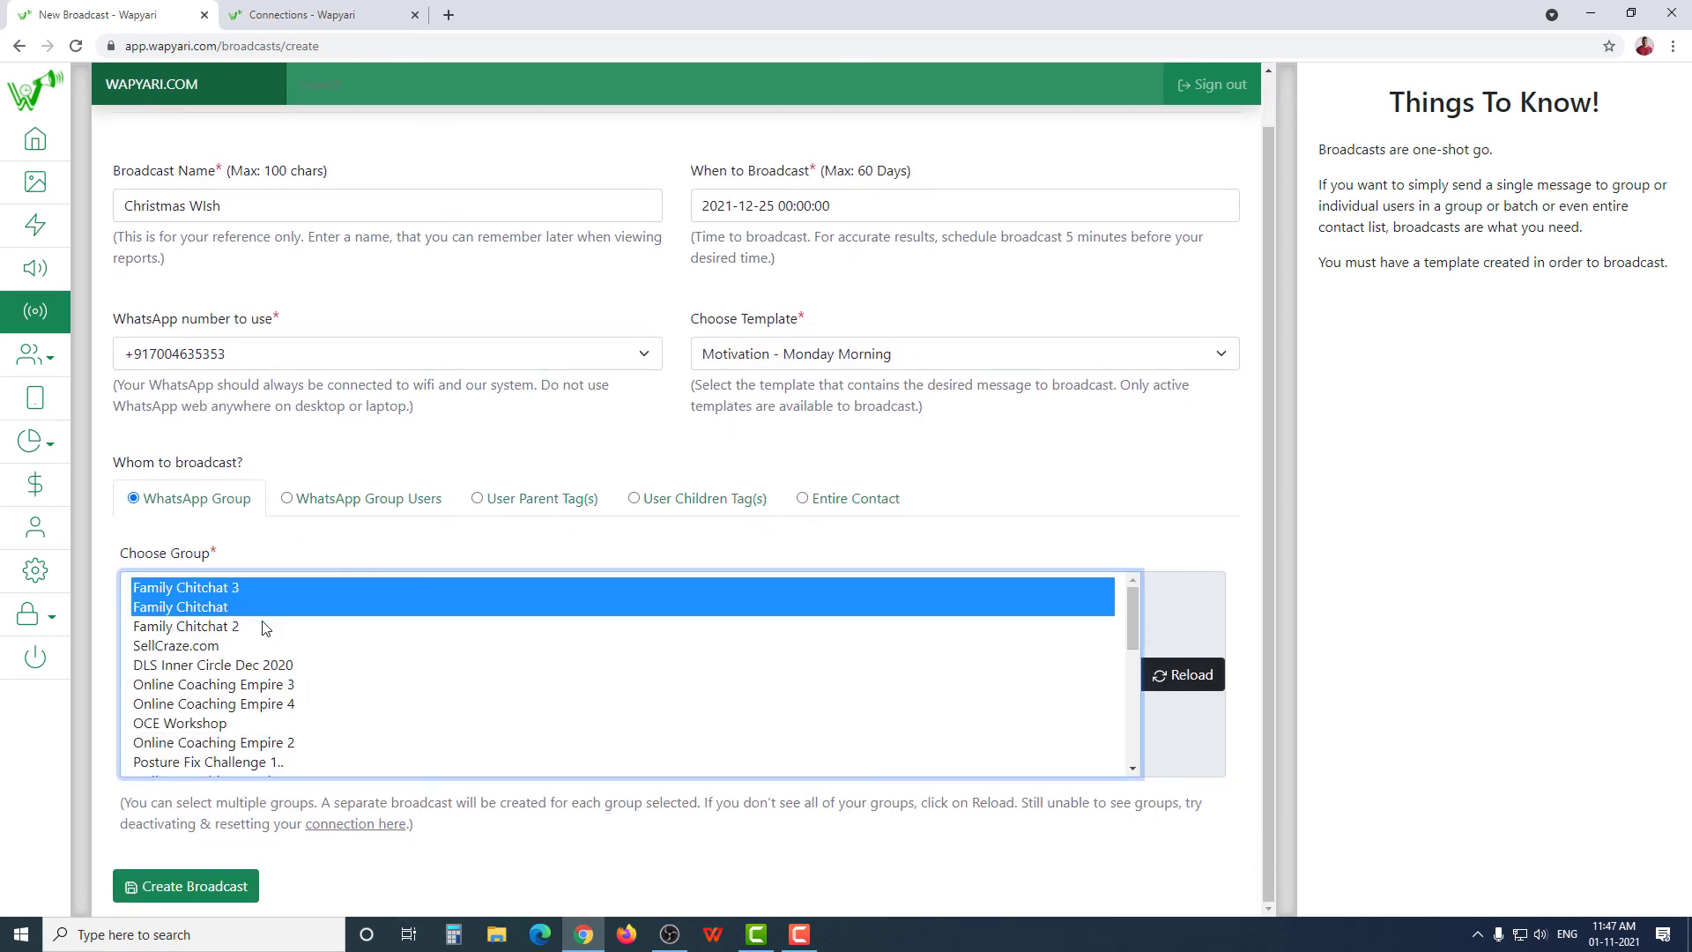
{"action": "left_click", "coordinate": [261, 628], "text": "ctrl"}
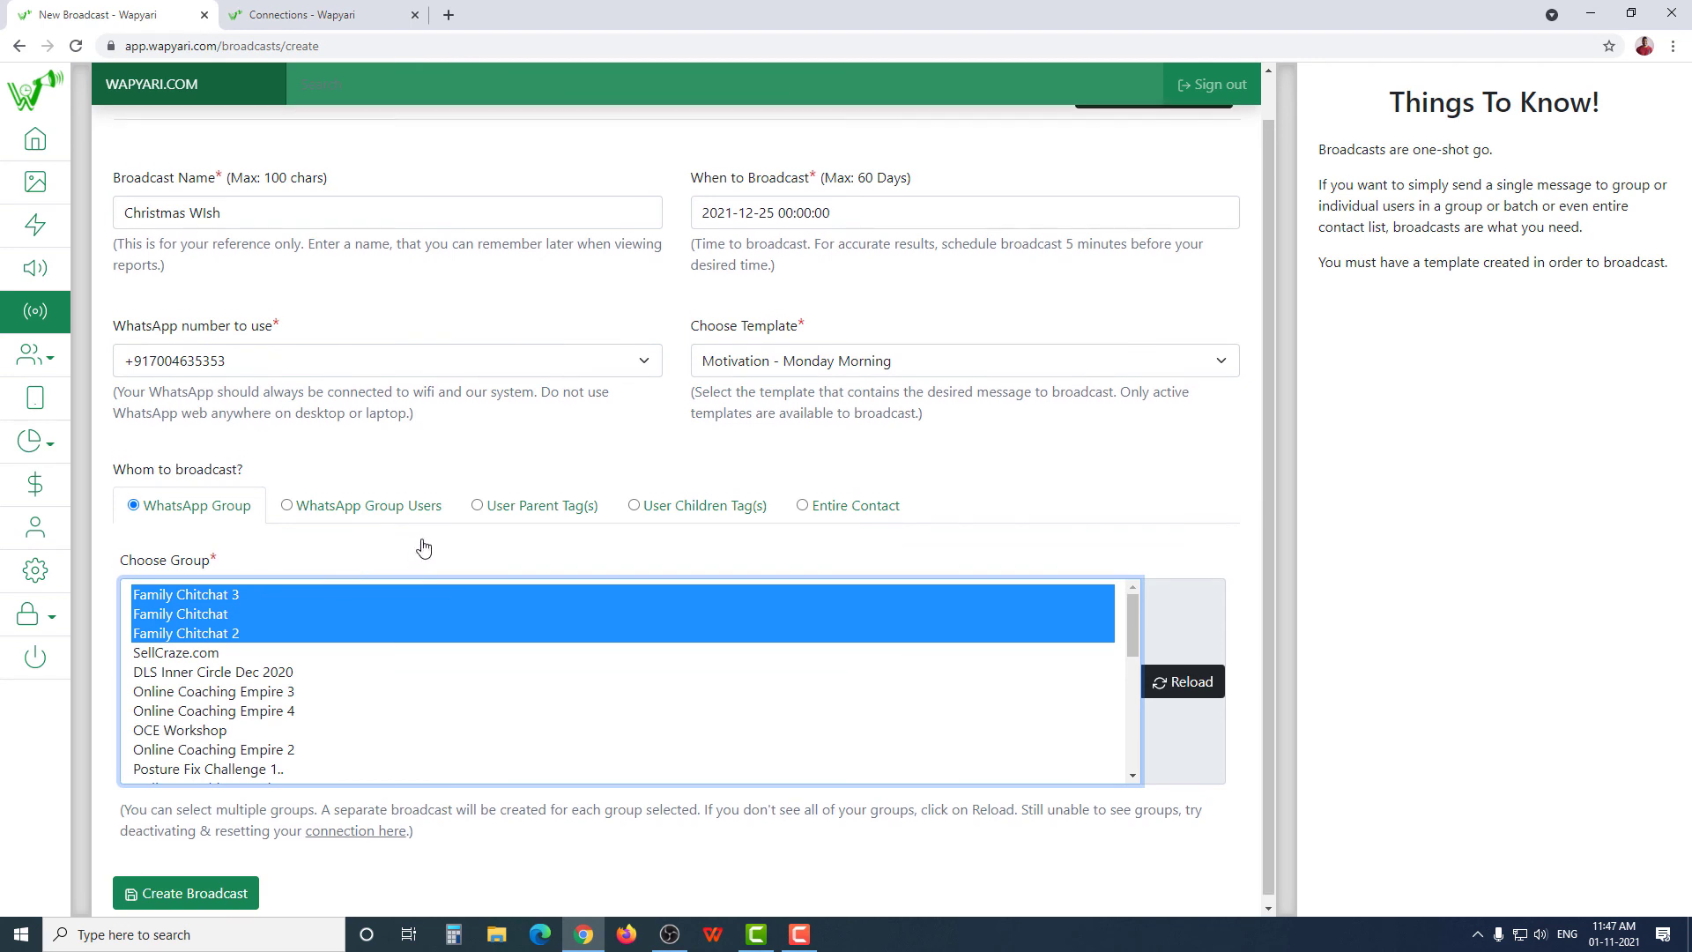
{"action": "scroll", "coordinate": [403, 546], "scroll_direction": "up", "scroll_amount": 1}
{"action": "scroll", "coordinate": [451, 784], "scroll_direction": "down", "scroll_amount": 1}
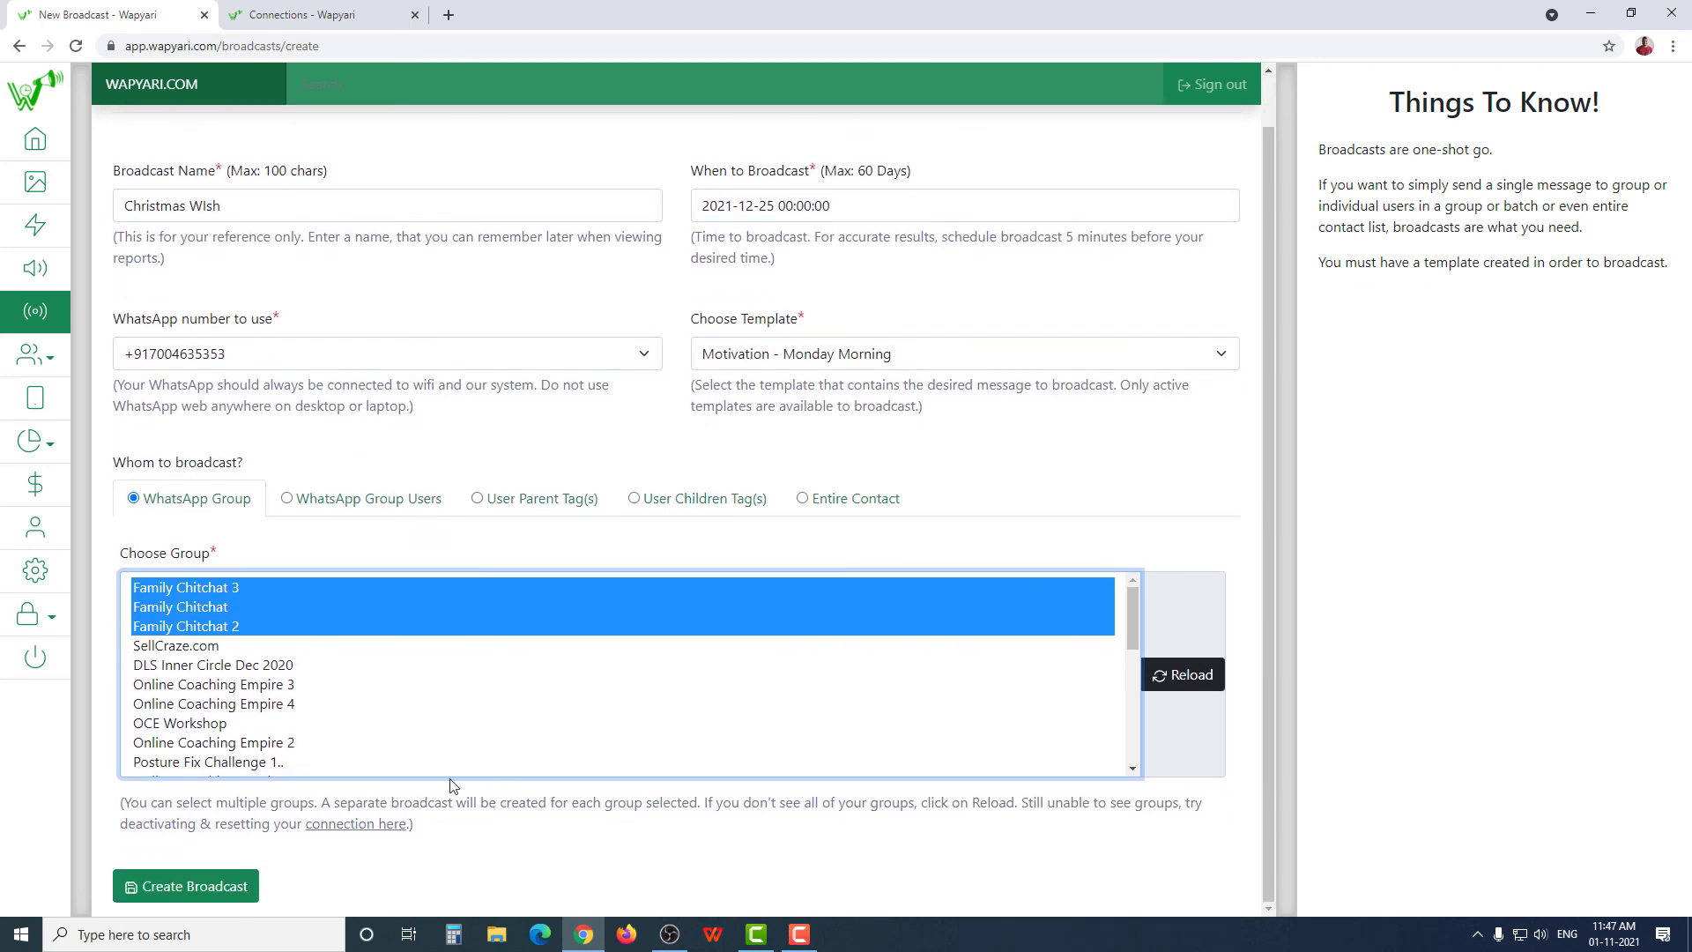
{"action": "left_click", "coordinate": [214, 893]}
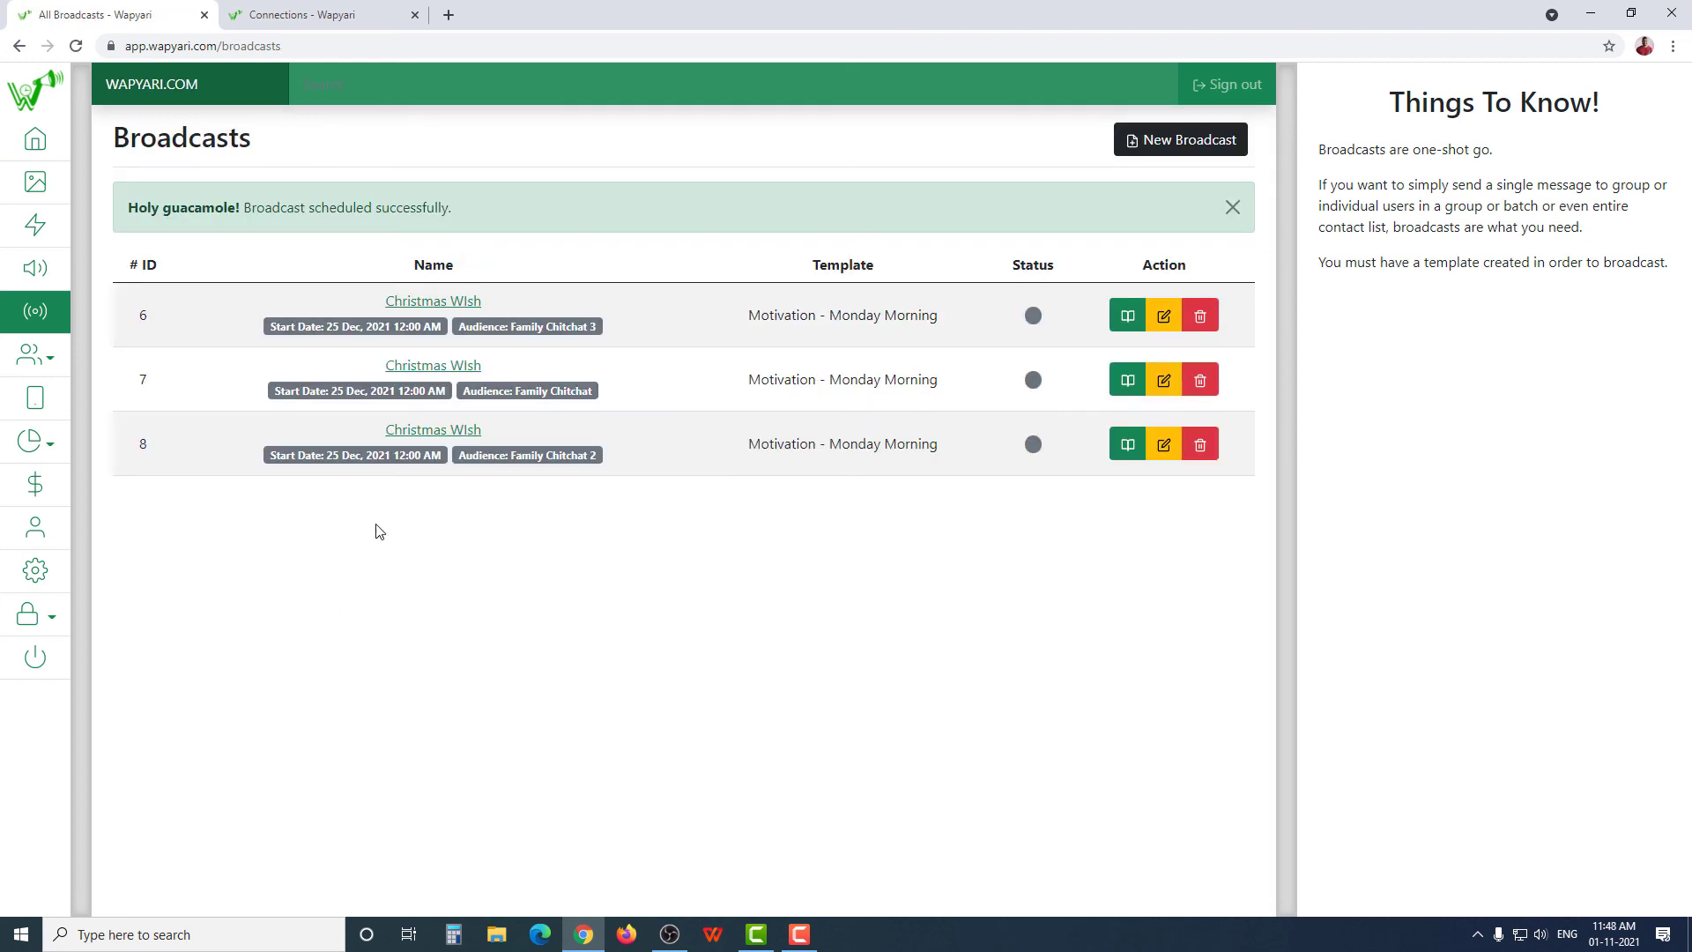
Review the scheduled Christmas WIsh broadcasts in the list, checking their start dates, audiences and status indicators.
{"action": "left_click_drag", "start_coordinate": [249, 323], "coordinate": [793, 493]}
{"action": "left_click", "coordinate": [790, 539]}
{"action": "mouse_move", "coordinate": [1031, 324]}
{"action": "mouse_move", "coordinate": [1036, 445]}
{"action": "left_click_drag", "start_coordinate": [325, 459], "coordinate": [440, 459]}
{"action": "left_click", "coordinate": [388, 490]}
{"action": "left_click_drag", "start_coordinate": [326, 455], "coordinate": [411, 456]}
{"action": "left_click", "coordinate": [601, 504]}
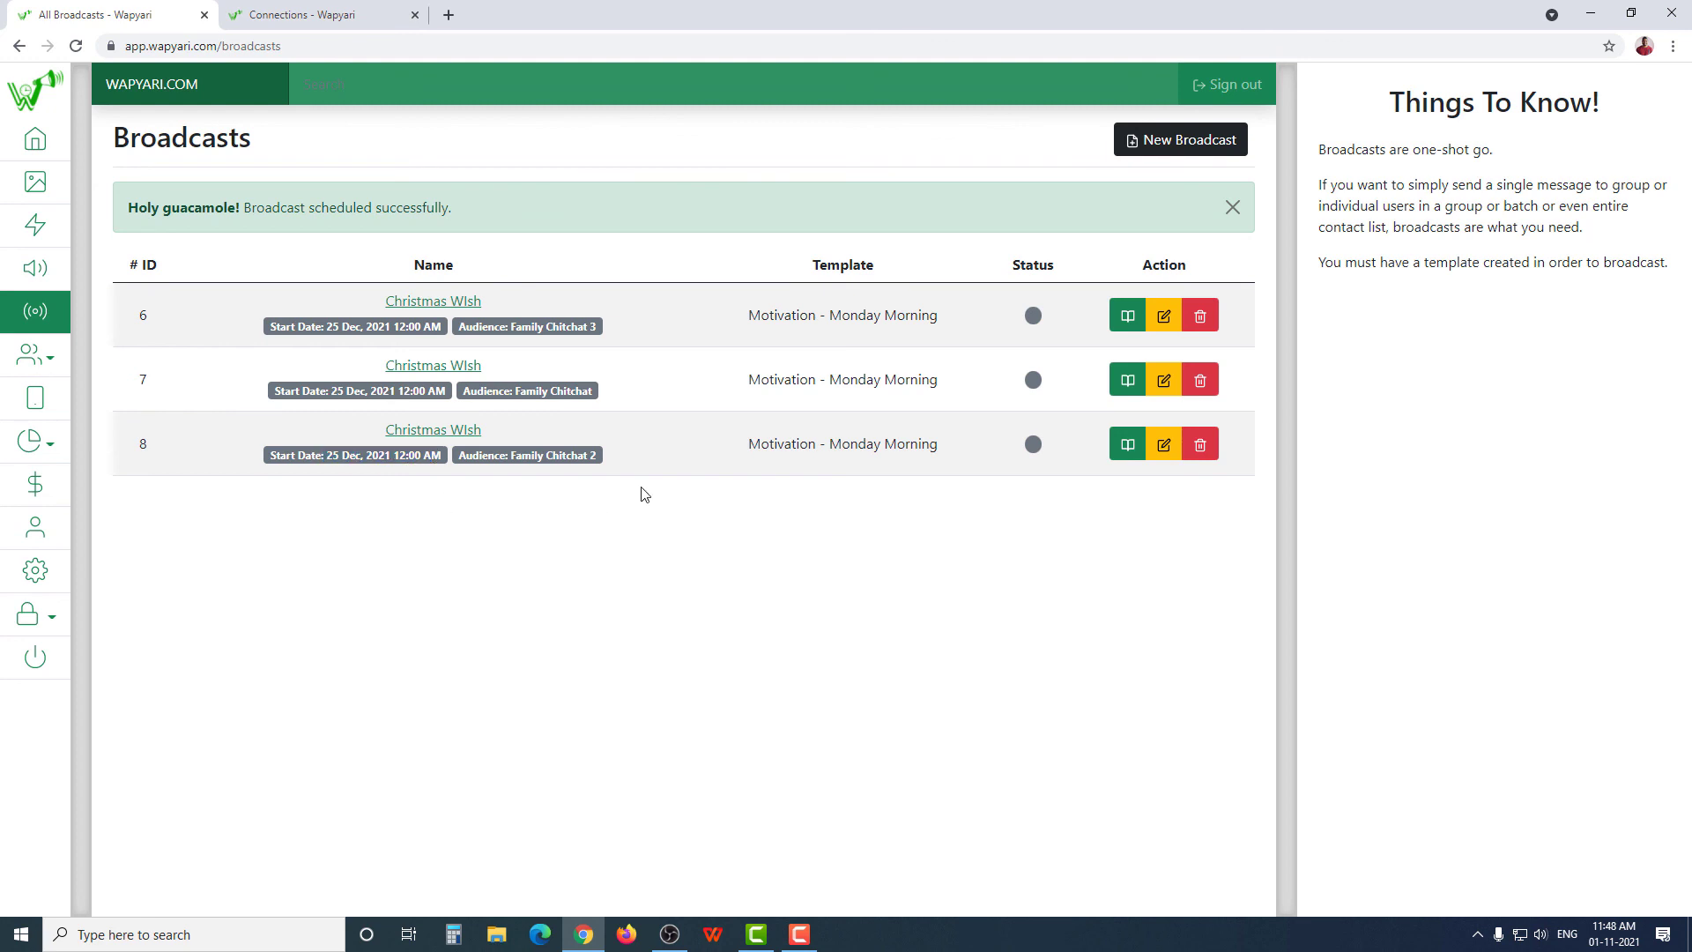